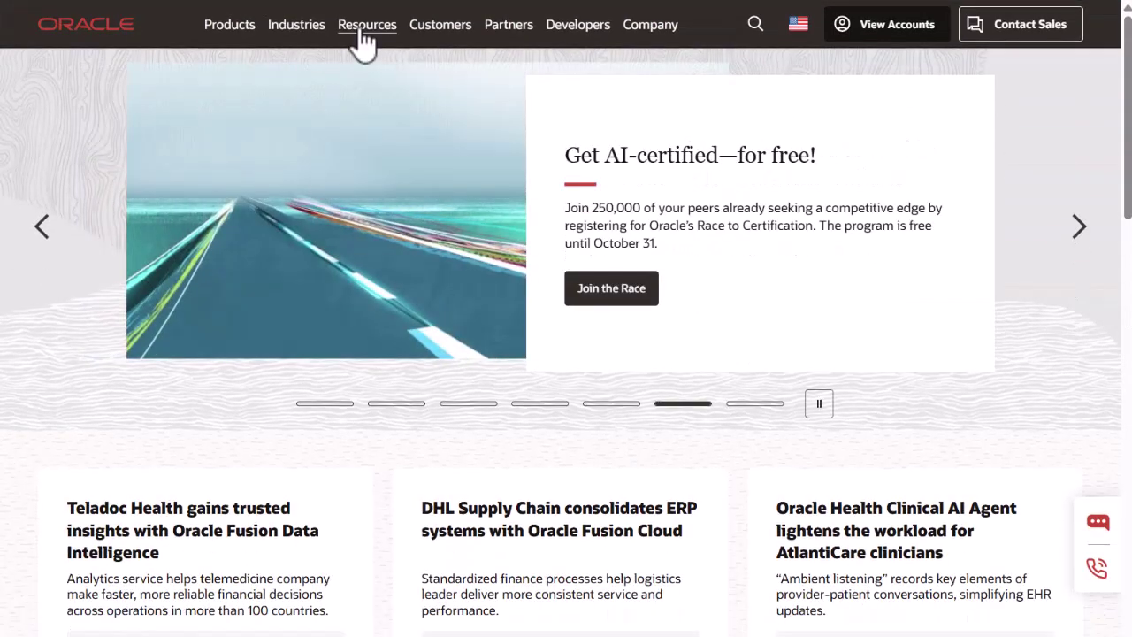
Step: Go from Resources > Developer Downloads to Middleware > Hyperion Performance Management and BI downloads
{"action": "left_click", "coordinate": [361, 34]}
{"action": "left_click", "coordinate": [332, 440]}
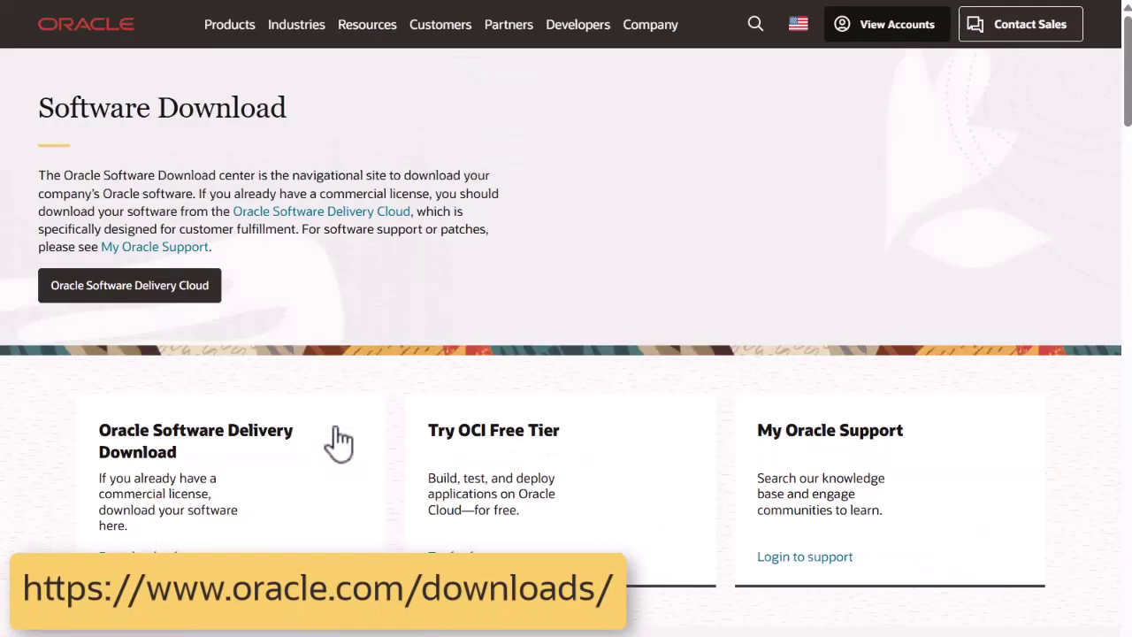
{"action": "scroll", "coordinate": [339, 442], "scroll_direction": "down", "scroll_amount": 6}
{"action": "left_click", "coordinate": [367, 386]}
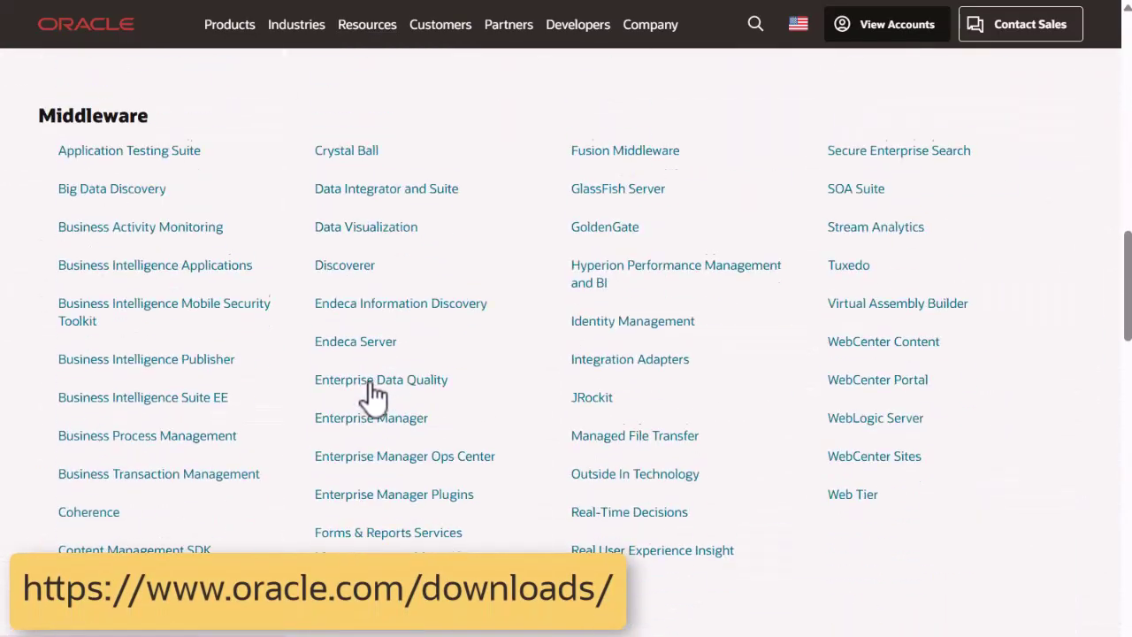
{"action": "left_click", "coordinate": [652, 265]}
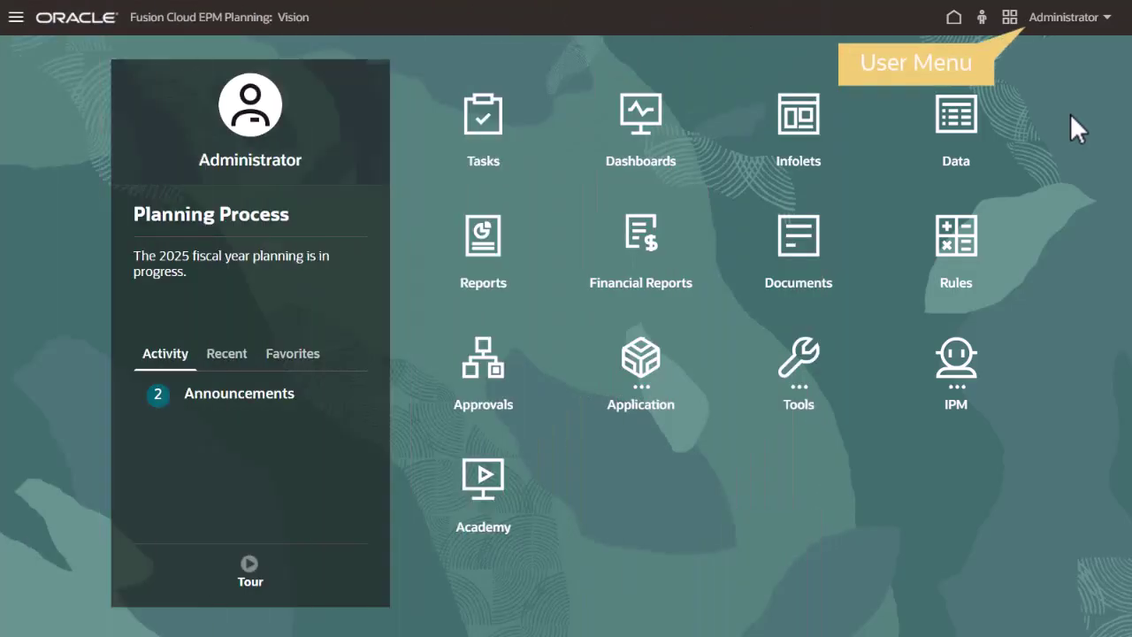
Step: Open the Smart View for Office page on Oracle Technology Network from the Administrator Downloads list
{"action": "left_click", "coordinate": [1070, 20]}
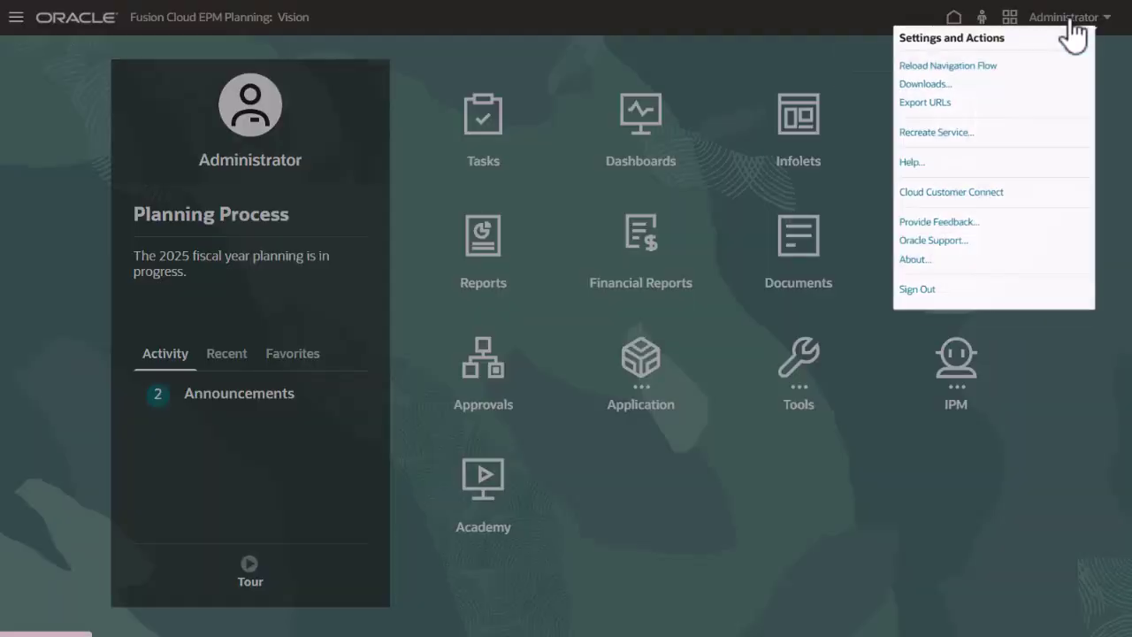
{"action": "left_click", "coordinate": [946, 85]}
{"action": "scroll", "coordinate": [902, 324], "scroll_direction": "down", "scroll_amount": 2}
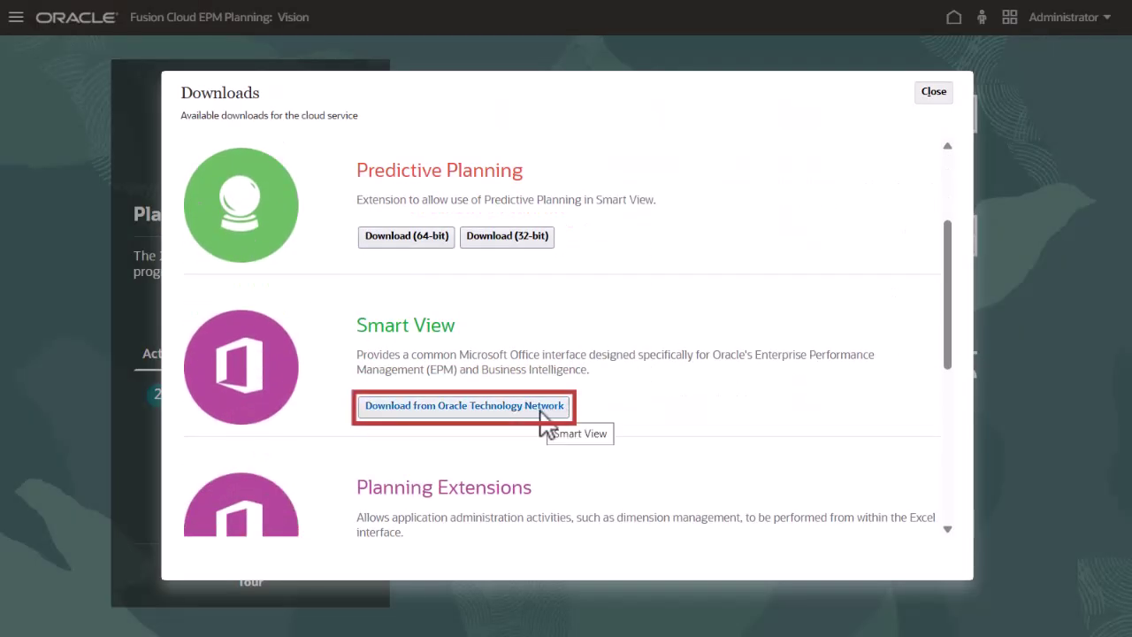
{"action": "left_click", "coordinate": [541, 411]}
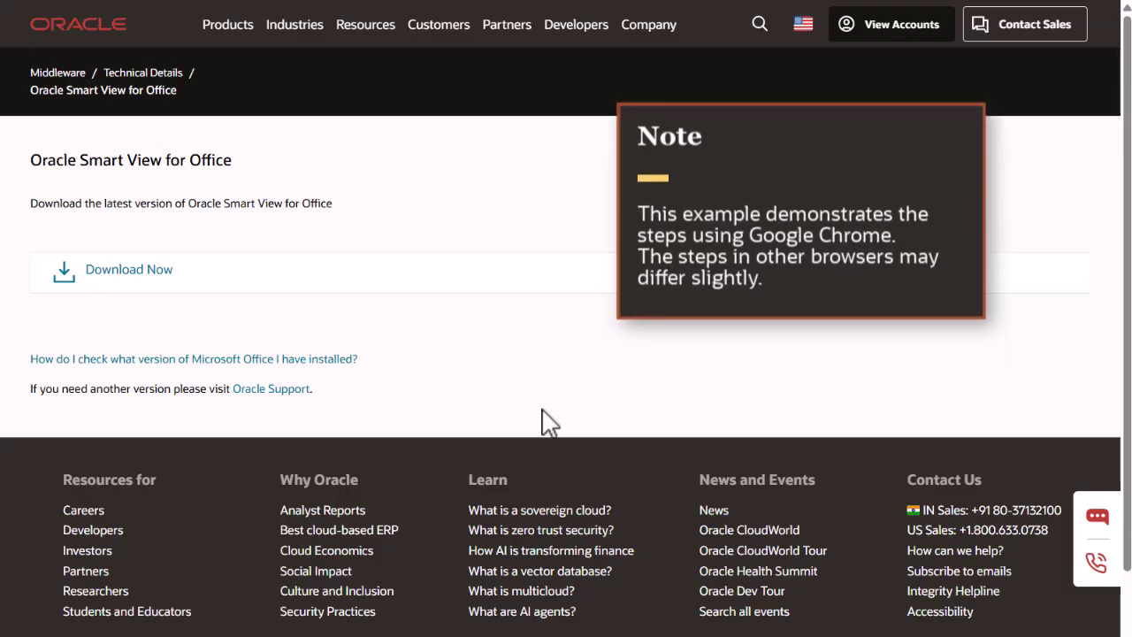
Step: Sign in, accept the Oracle license and start downloading the Smart View files
{"action": "left_click", "coordinate": [146, 271]}
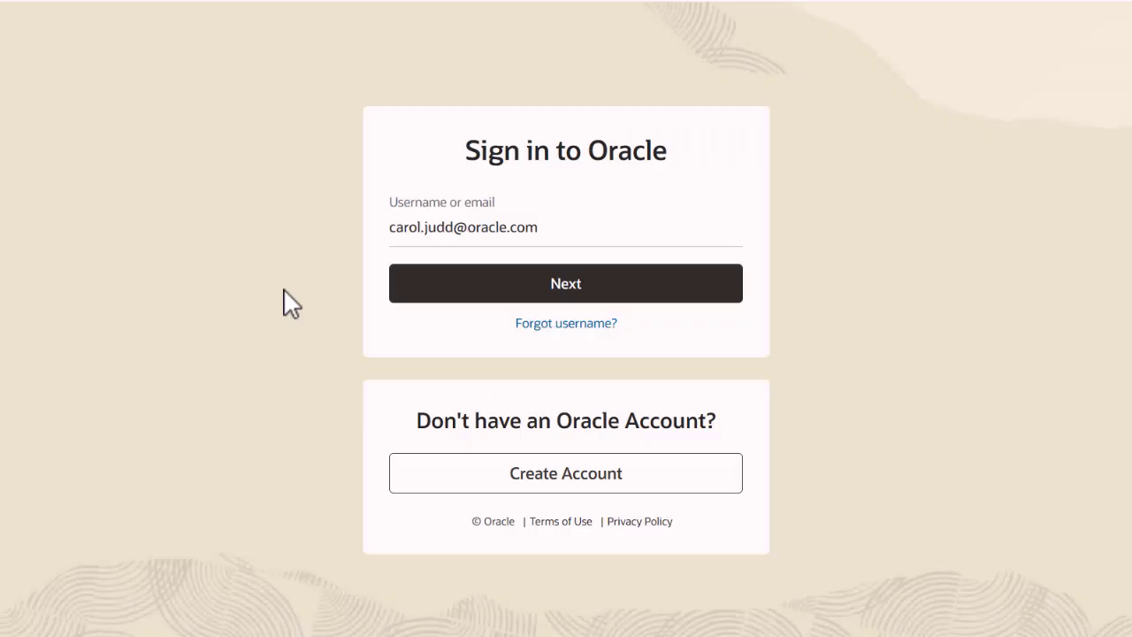
{"action": "left_click", "coordinate": [415, 285]}
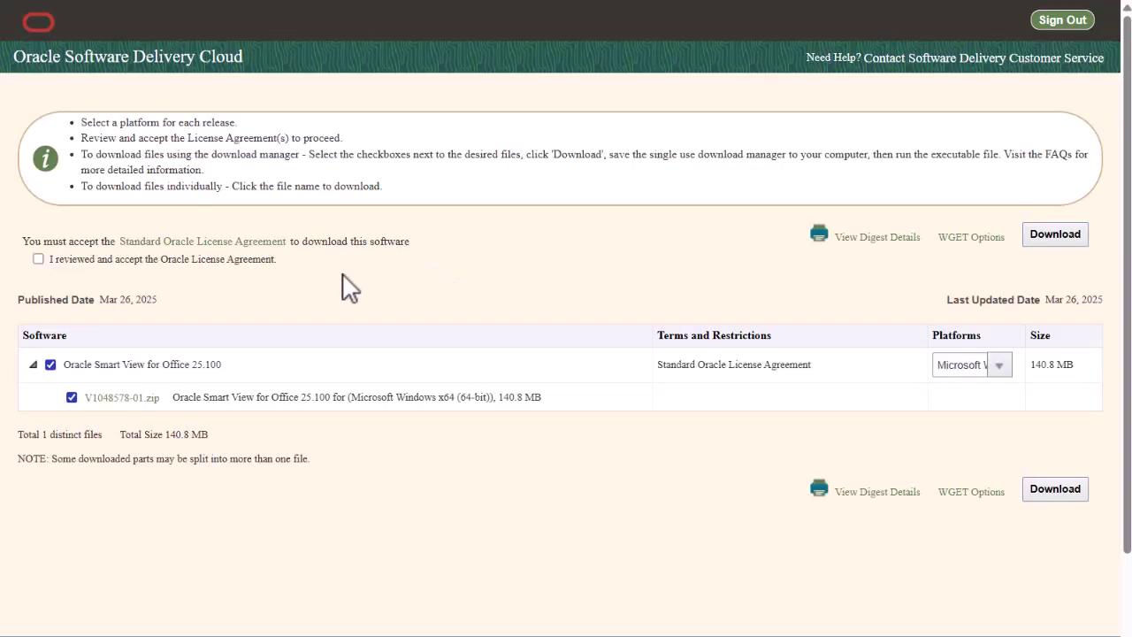
{"action": "left_click", "coordinate": [38, 259]}
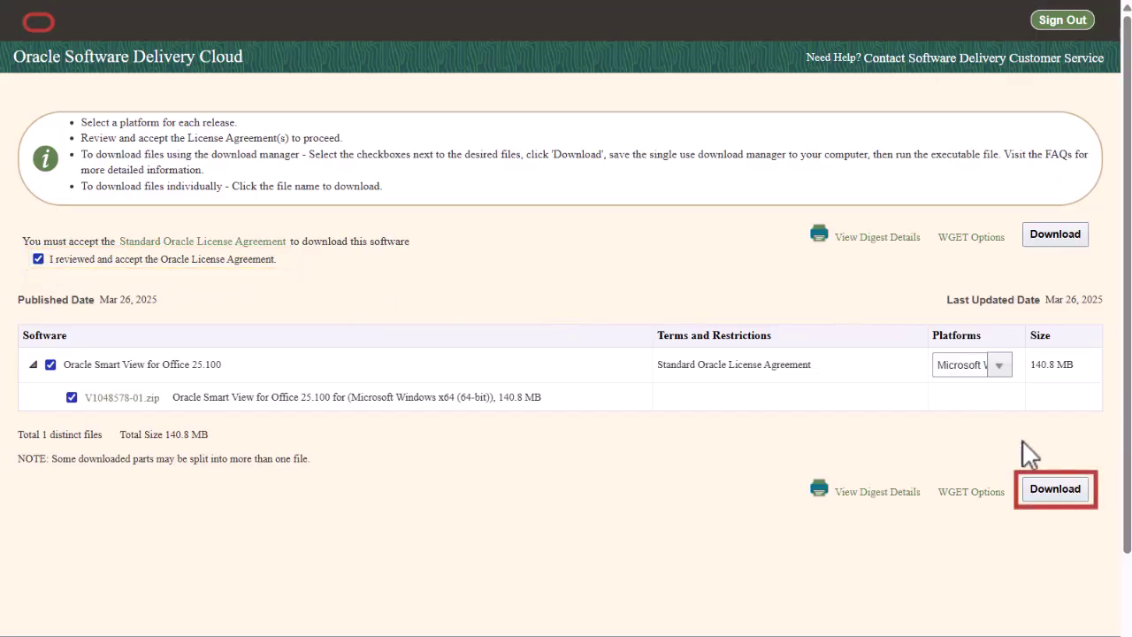
{"action": "left_click", "coordinate": [1068, 495]}
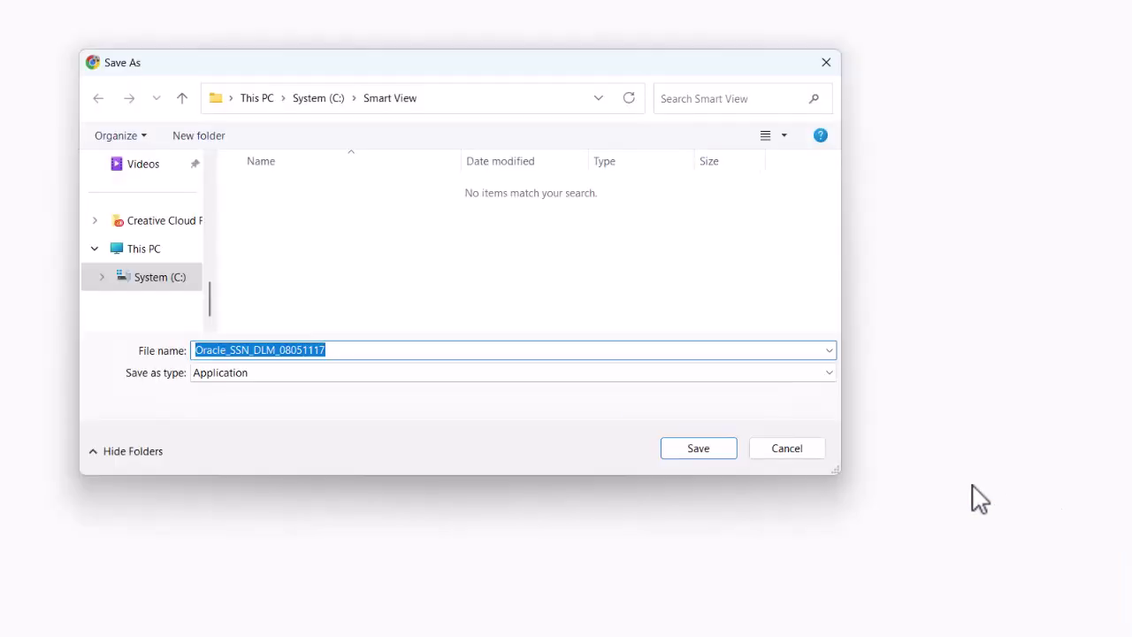
Step: Save and run the download manager to fetch V1048578-01.zip into C:\Smart View
{"action": "left_click", "coordinate": [707, 453]}
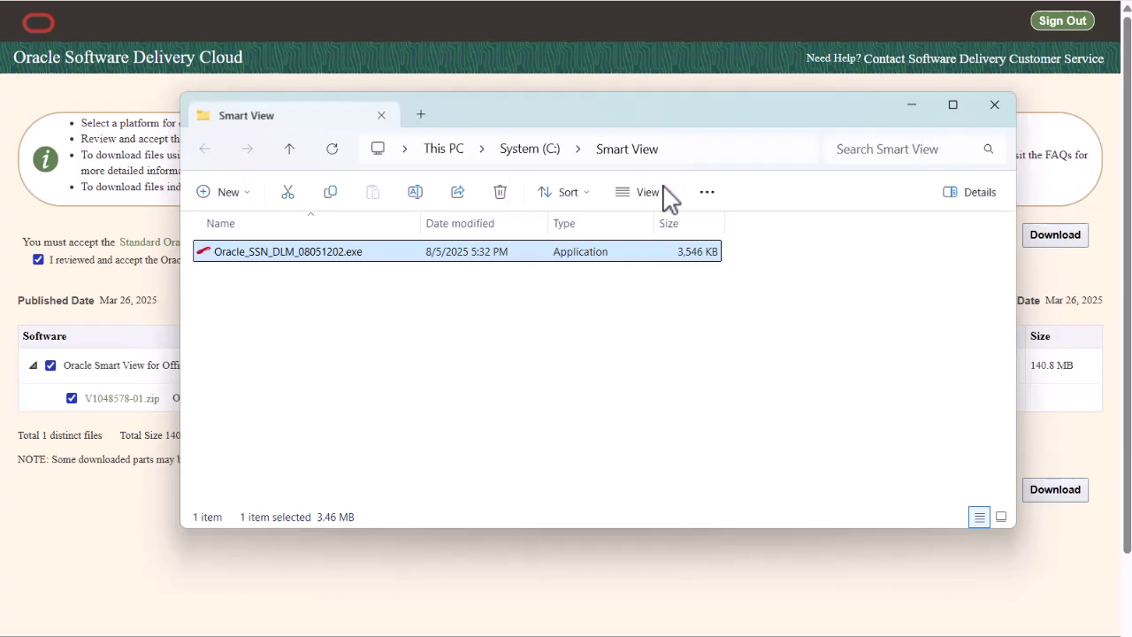
{"action": "double_click", "coordinate": [332, 253]}
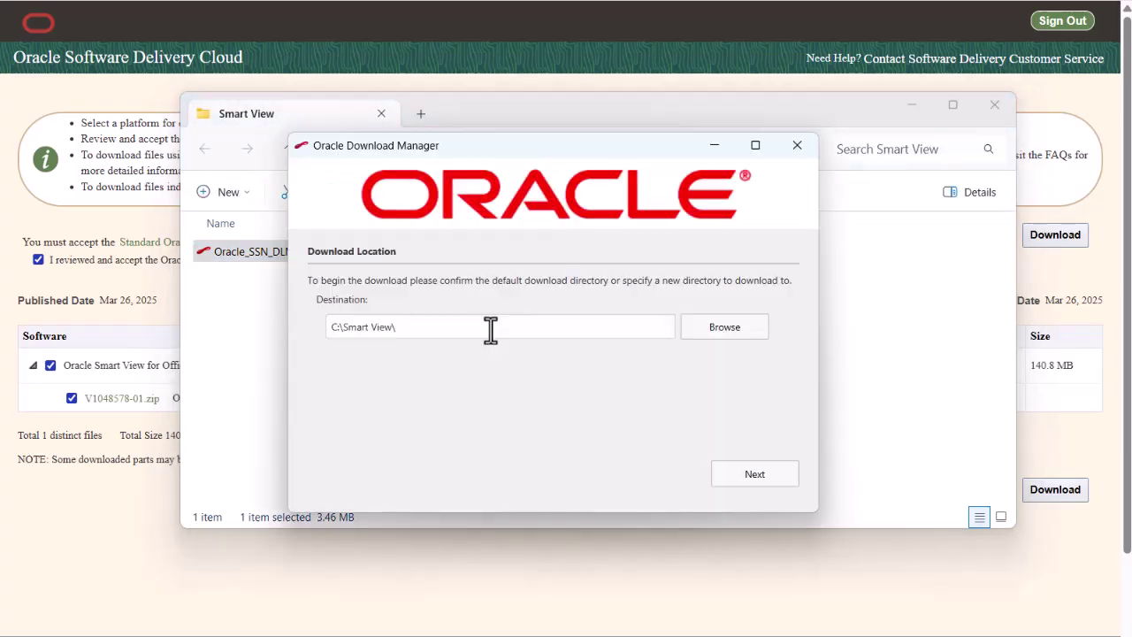
{"action": "left_click", "coordinate": [728, 474]}
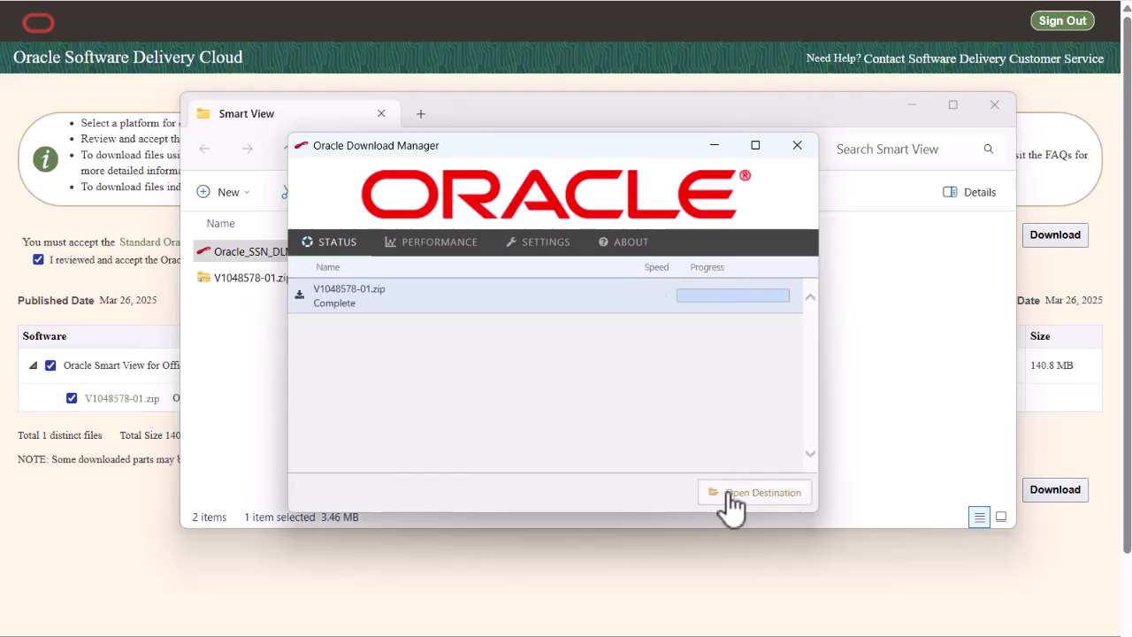
Step: Extract V1048578-01.zip into the V1048578-01 folder
{"action": "left_click", "coordinate": [734, 500]}
{"action": "left_click", "coordinate": [301, 279]}
{"action": "right_click", "coordinate": [304, 279]}
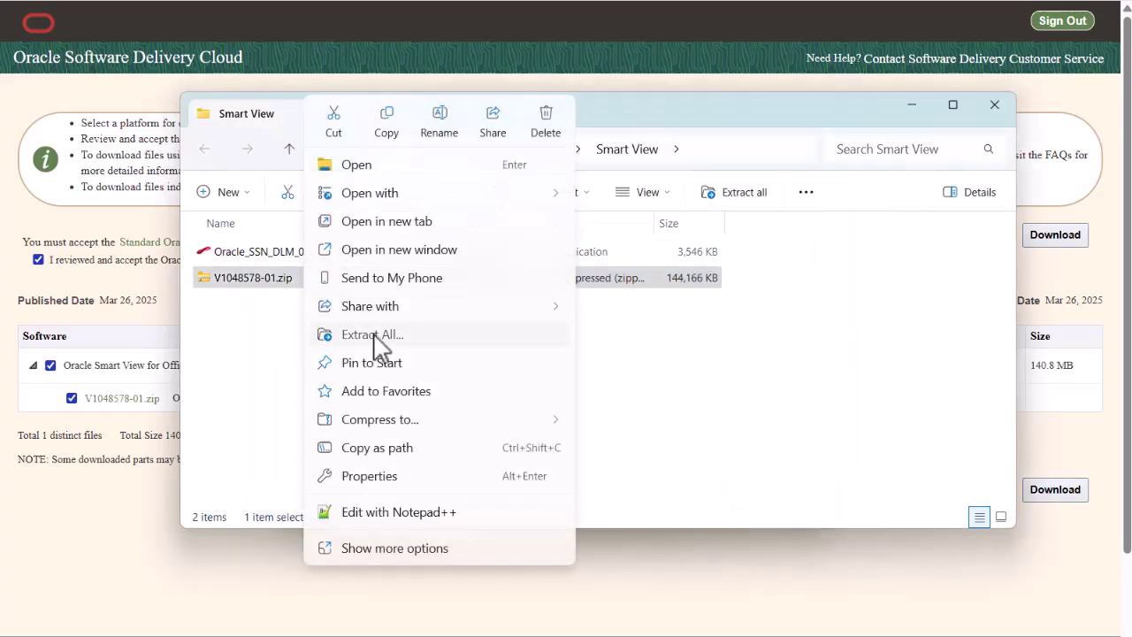
{"action": "left_click", "coordinate": [374, 337]}
{"action": "left_click", "coordinate": [677, 477]}
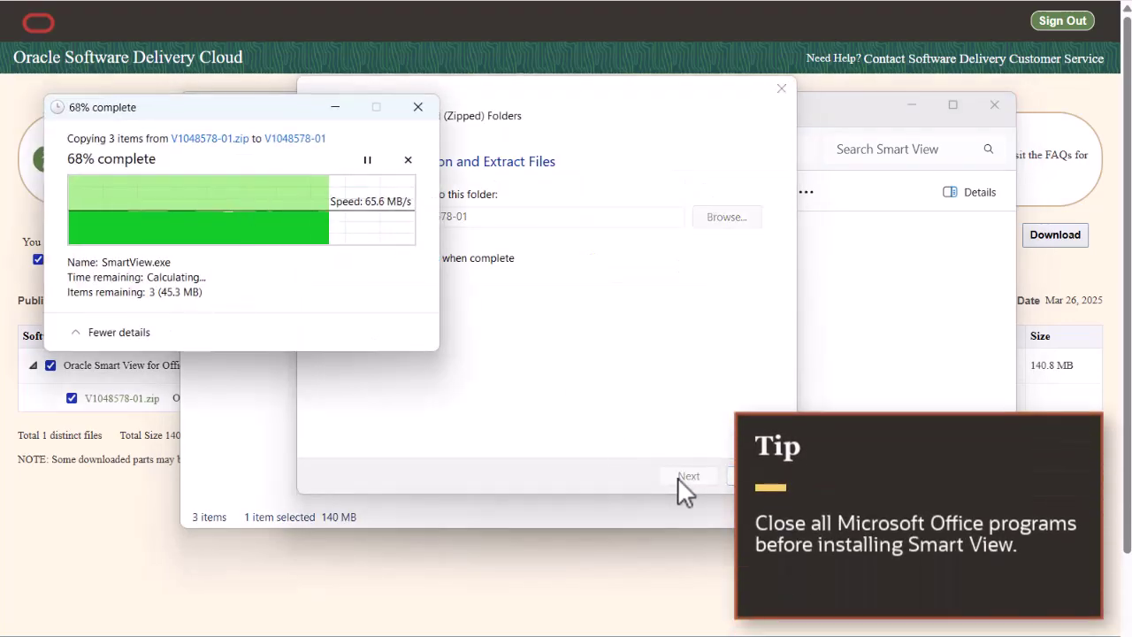
Step: Run SmartView.exe and install Smart View into C:\Oracle\SmartView
{"action": "left_click", "coordinate": [286, 303]}
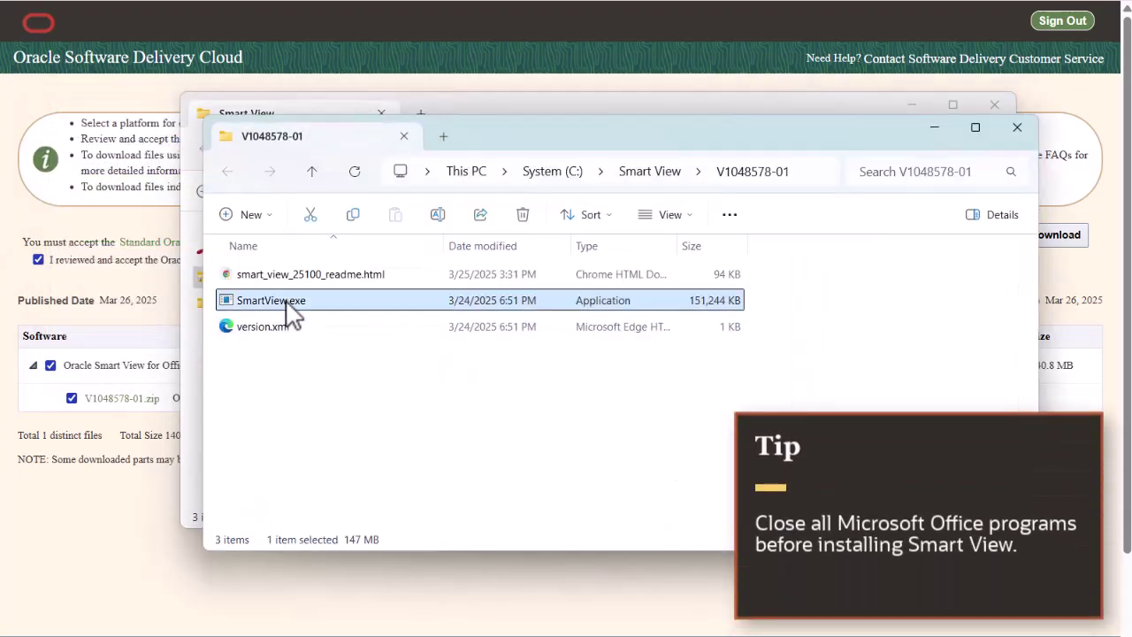
{"action": "double_click", "coordinate": [291, 299]}
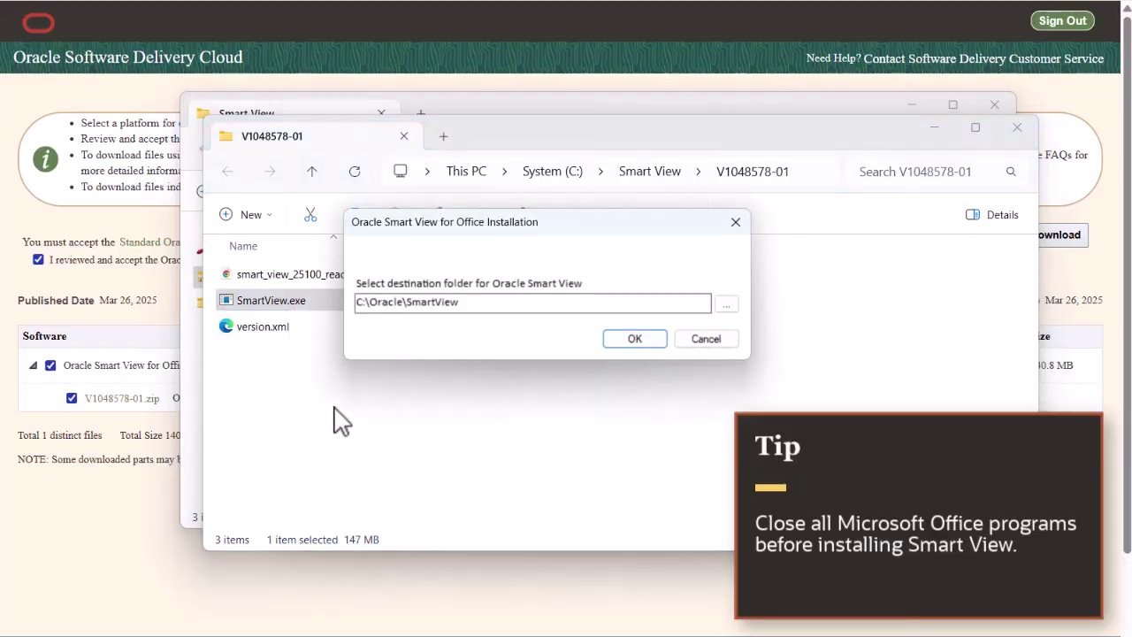
{"action": "left_click", "coordinate": [660, 339]}
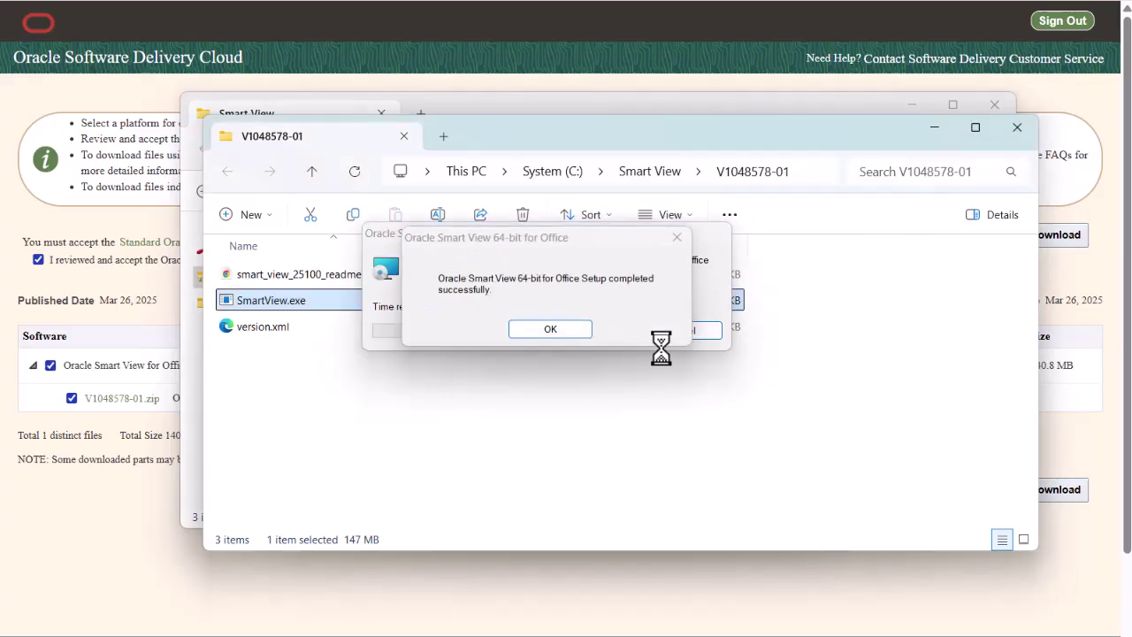
Step: Download the Planning Admin Extension from the Administrator Downloads list and confirm its installation
{"action": "left_click", "coordinate": [550, 329]}
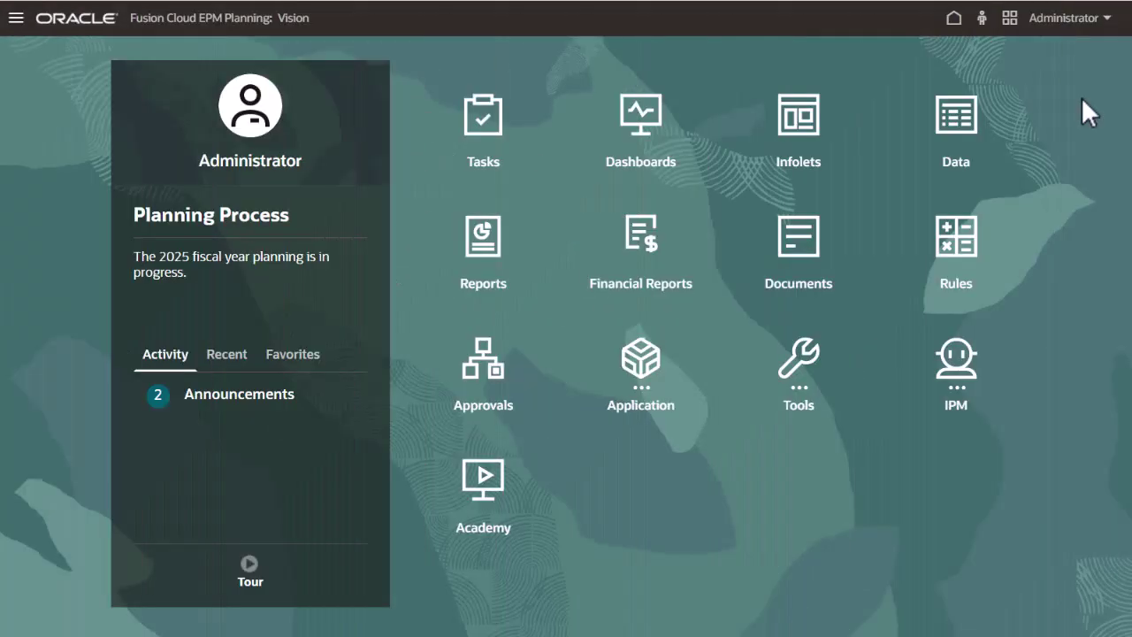
{"action": "left_click", "coordinate": [1095, 18]}
{"action": "left_click", "coordinate": [930, 86]}
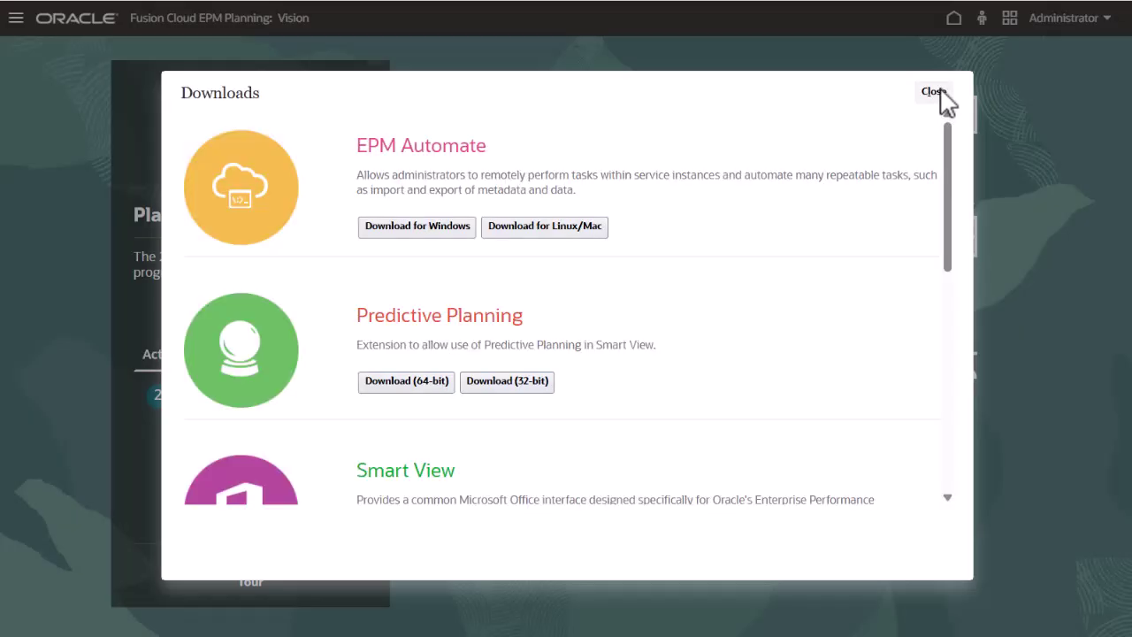
{"action": "scroll", "coordinate": [880, 325], "scroll_direction": "down", "scroll_amount": 3}
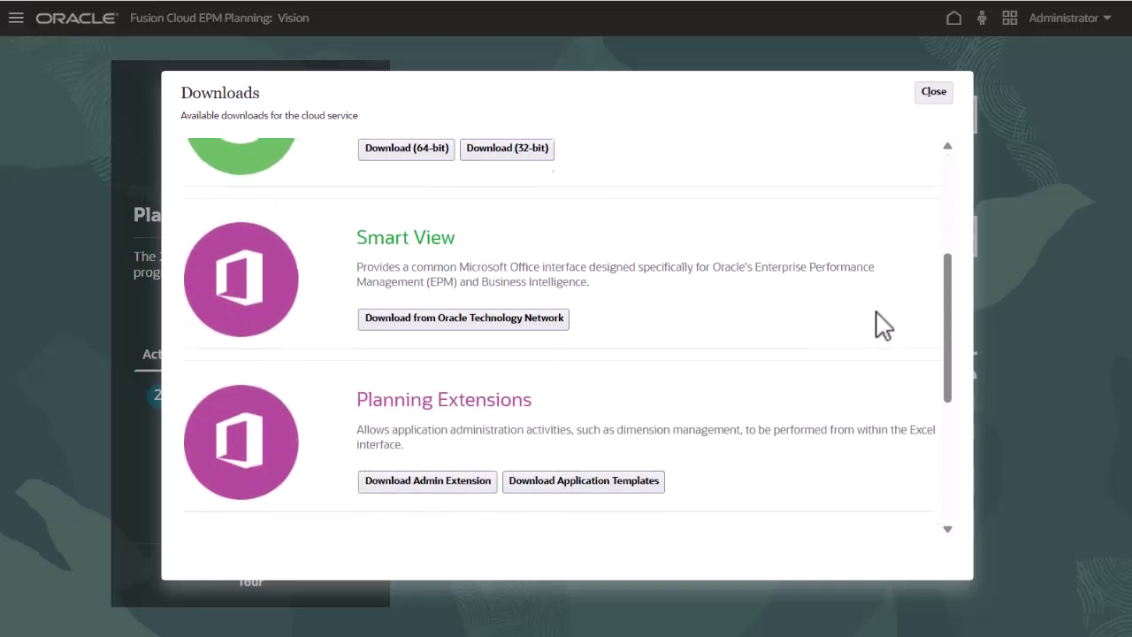
{"action": "scroll", "coordinate": [883, 326], "scroll_direction": "down", "scroll_amount": 1}
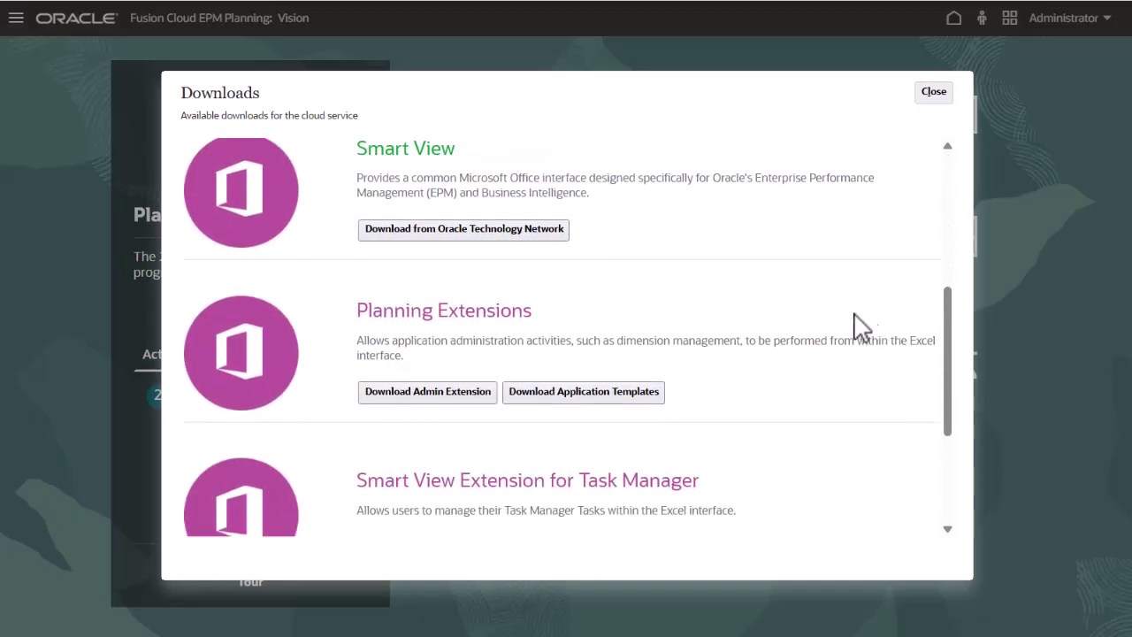
{"action": "left_click", "coordinate": [482, 396]}
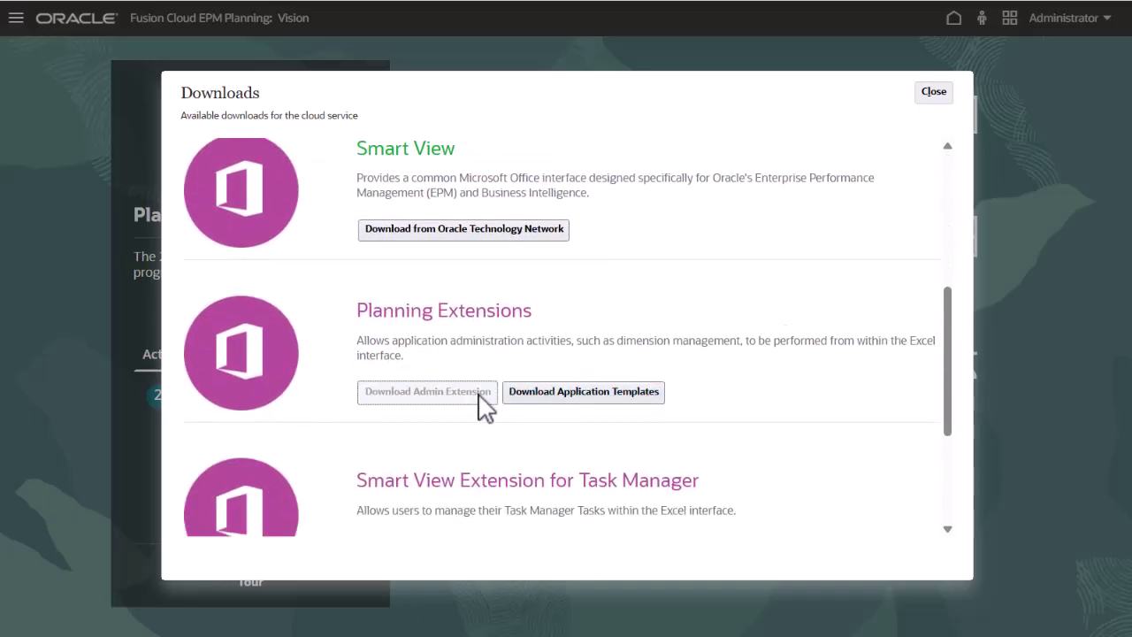
{"action": "left_click", "coordinate": [752, 510]}
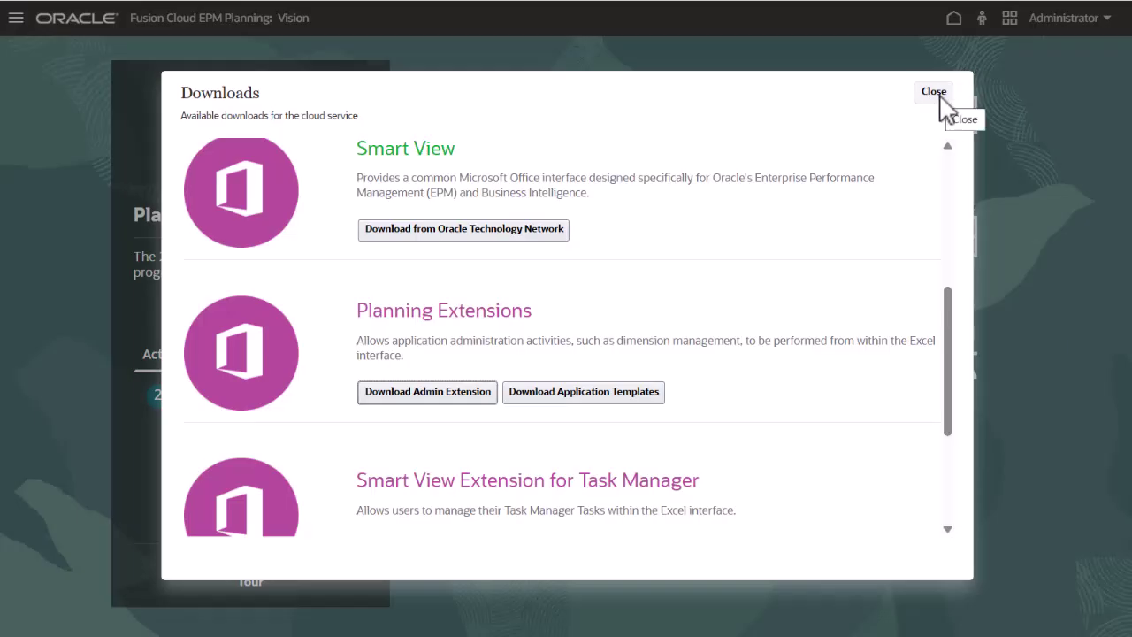
{"action": "left_click", "coordinate": [941, 95]}
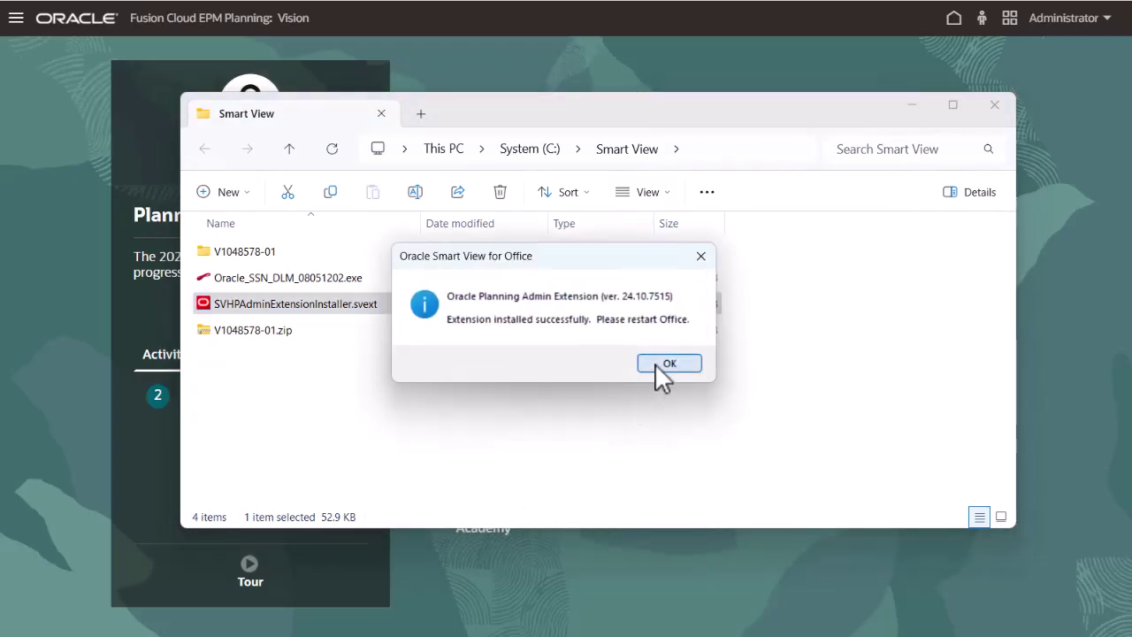
{"action": "left_click", "coordinate": [654, 363]}
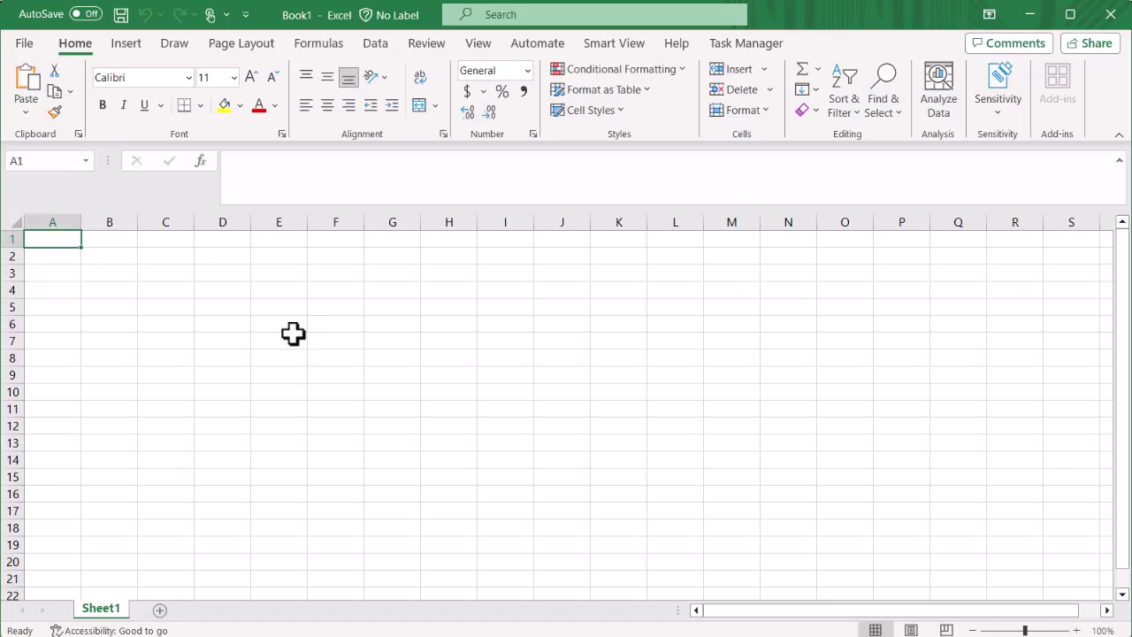
Step: Open the Smart View Panel from the Smart View ribbon tab in blank Book1
{"action": "left_click", "coordinate": [617, 46]}
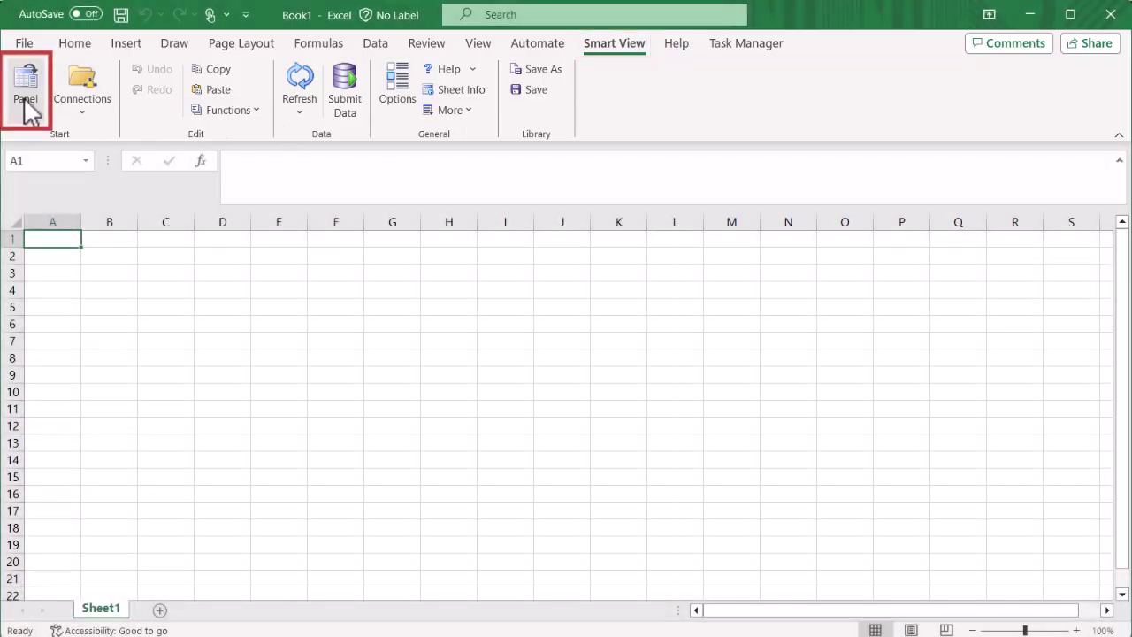
{"action": "left_click", "coordinate": [27, 93]}
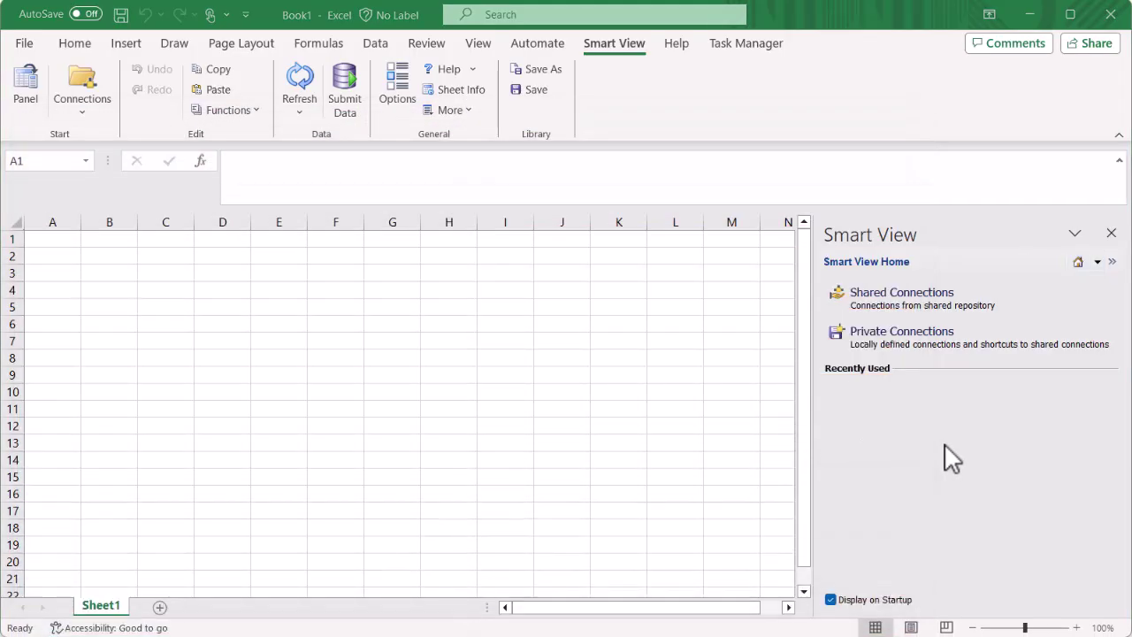
Step: Start a Smart View HTTP Provider private connection with the pasted Planning URL, set as default
{"action": "left_click", "coordinate": [925, 343]}
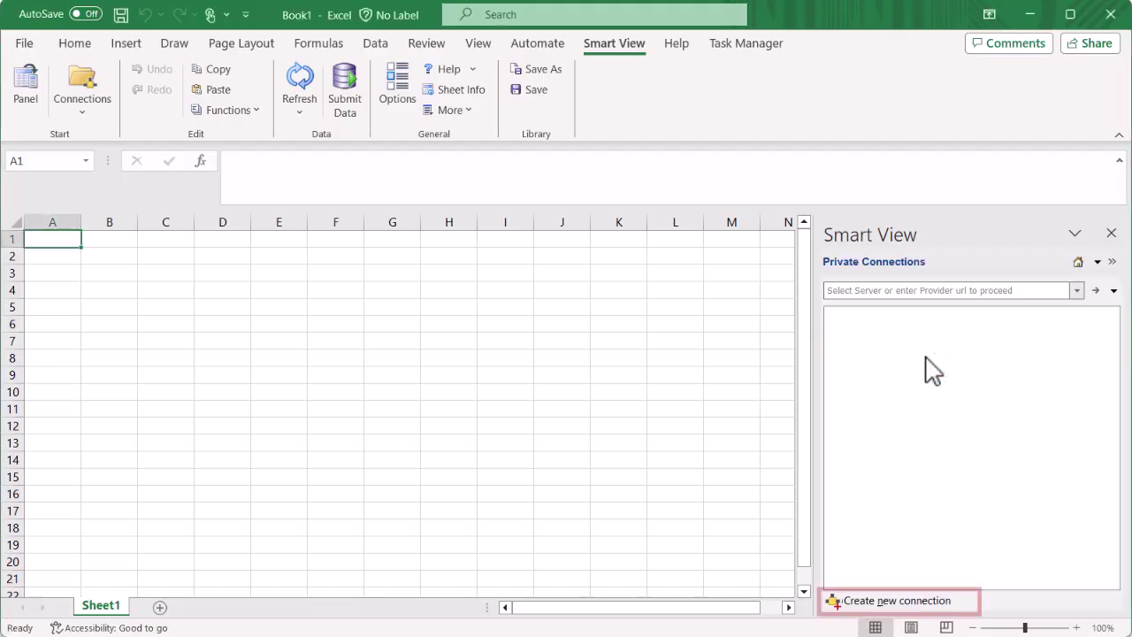
{"action": "left_click", "coordinate": [927, 601]}
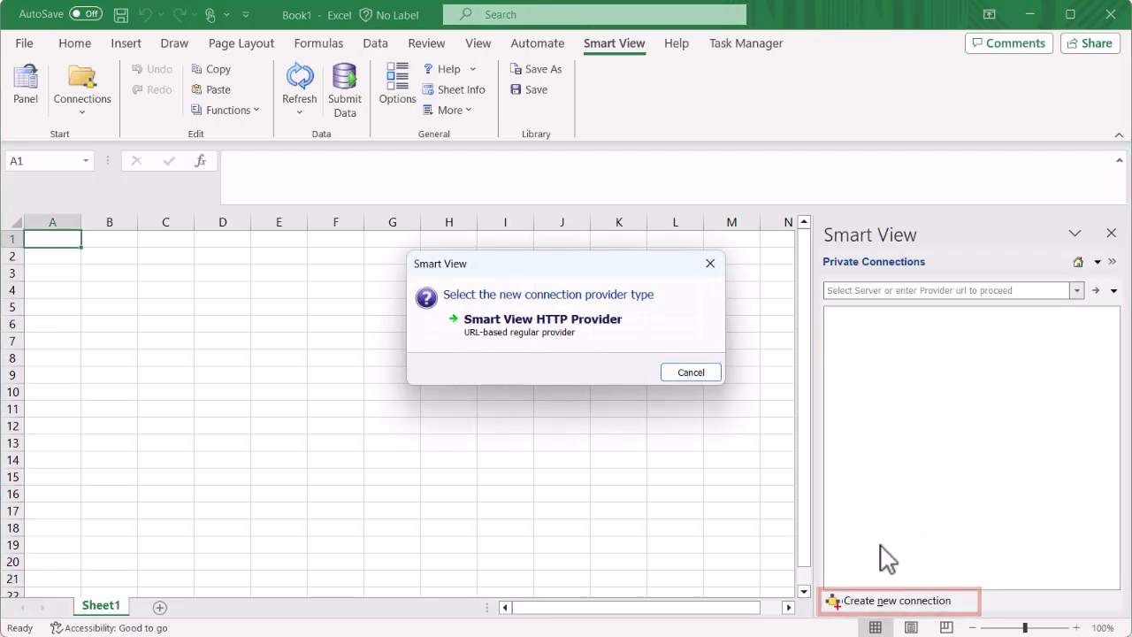
{"action": "left_click", "coordinate": [645, 337]}
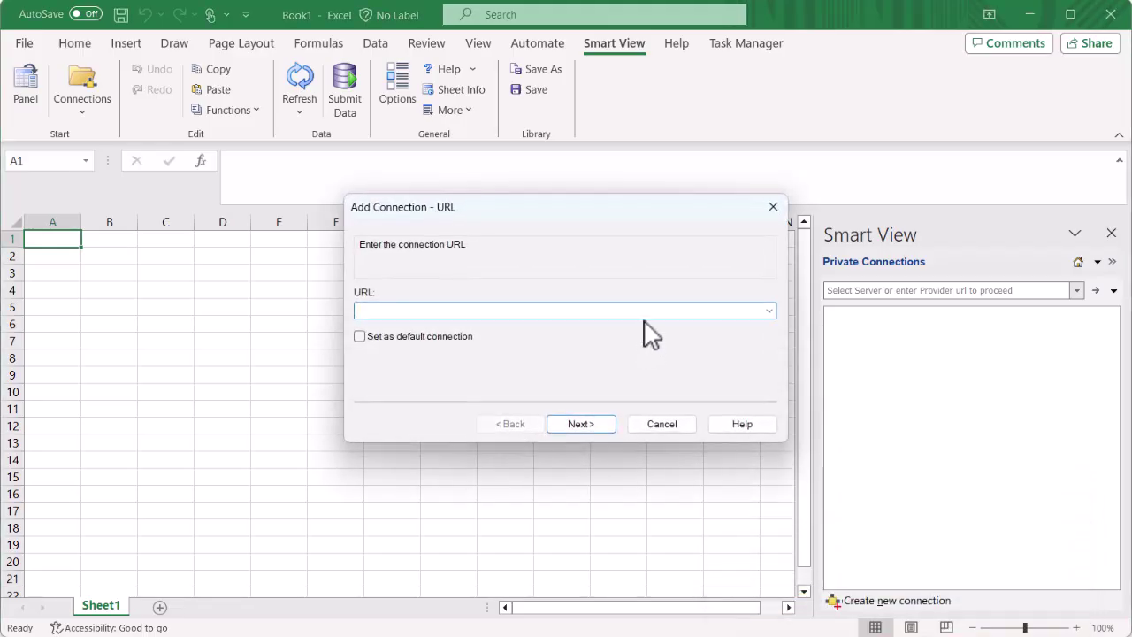
{"action": "type", "text": "https://PlanningServiceURL/HyperionPlanning/SmartView"}
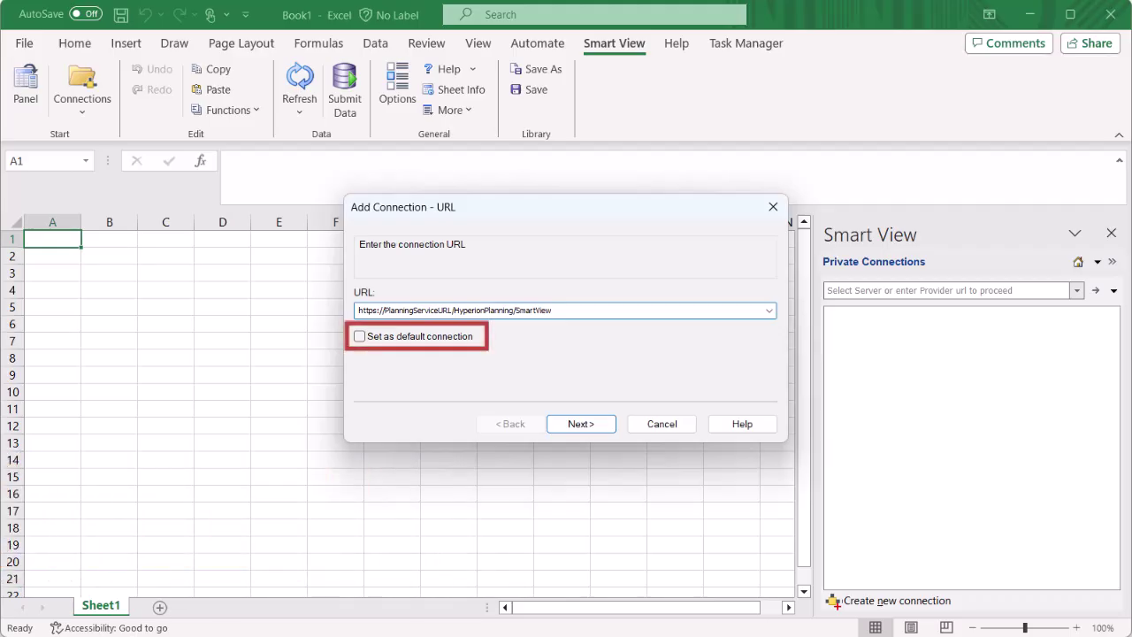
{"action": "left_click", "coordinate": [360, 338]}
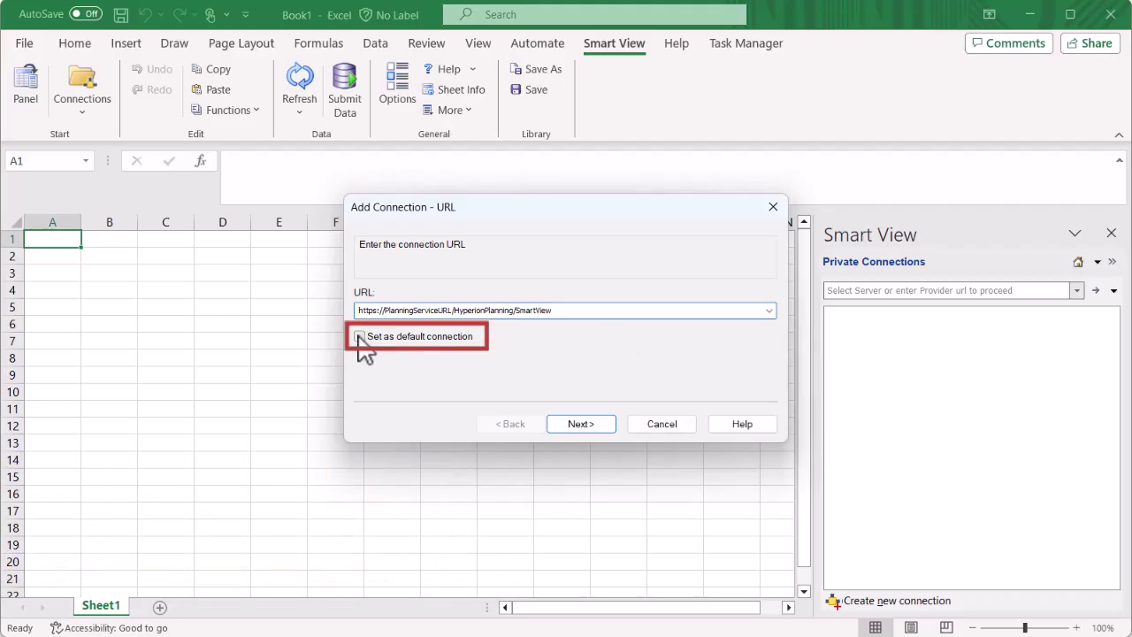
{"action": "left_click", "coordinate": [569, 422]}
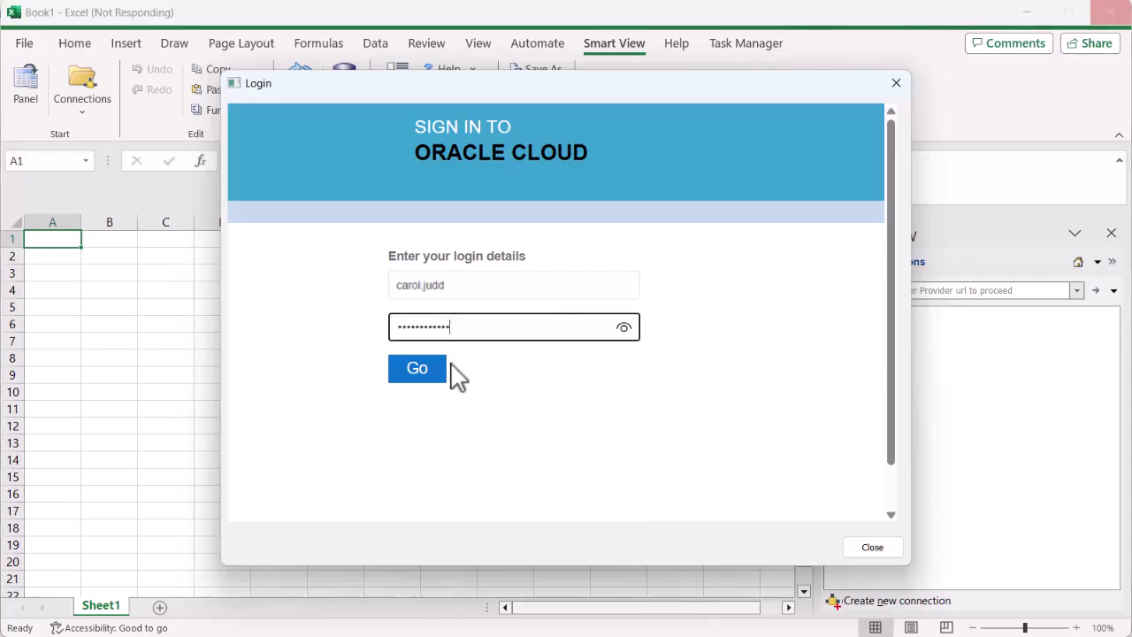
Step: Sign in and select the Vision application under Servers > PlanningServiceURL
{"action": "left_click", "coordinate": [411, 371]}
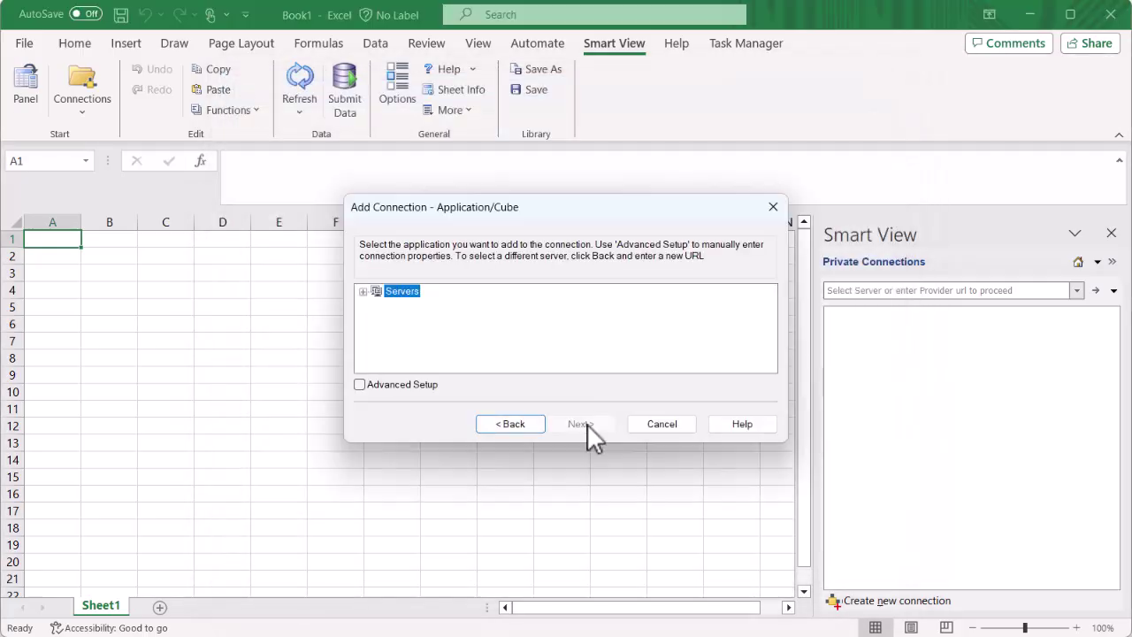
{"action": "left_click", "coordinate": [364, 291]}
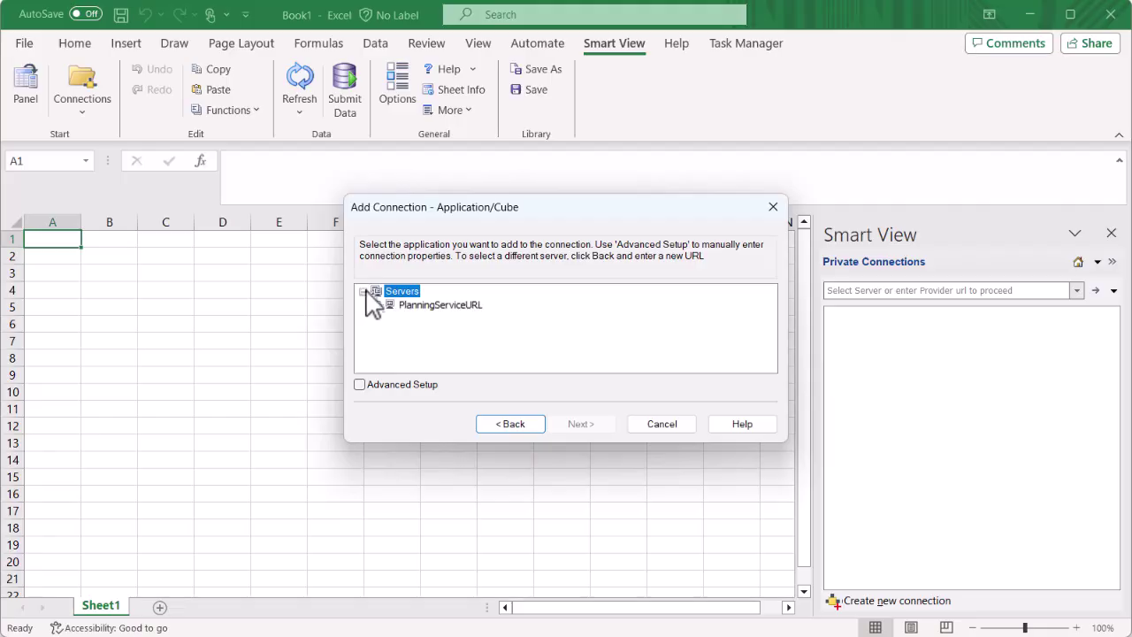
{"action": "left_click", "coordinate": [377, 305]}
{"action": "left_click", "coordinate": [424, 316]}
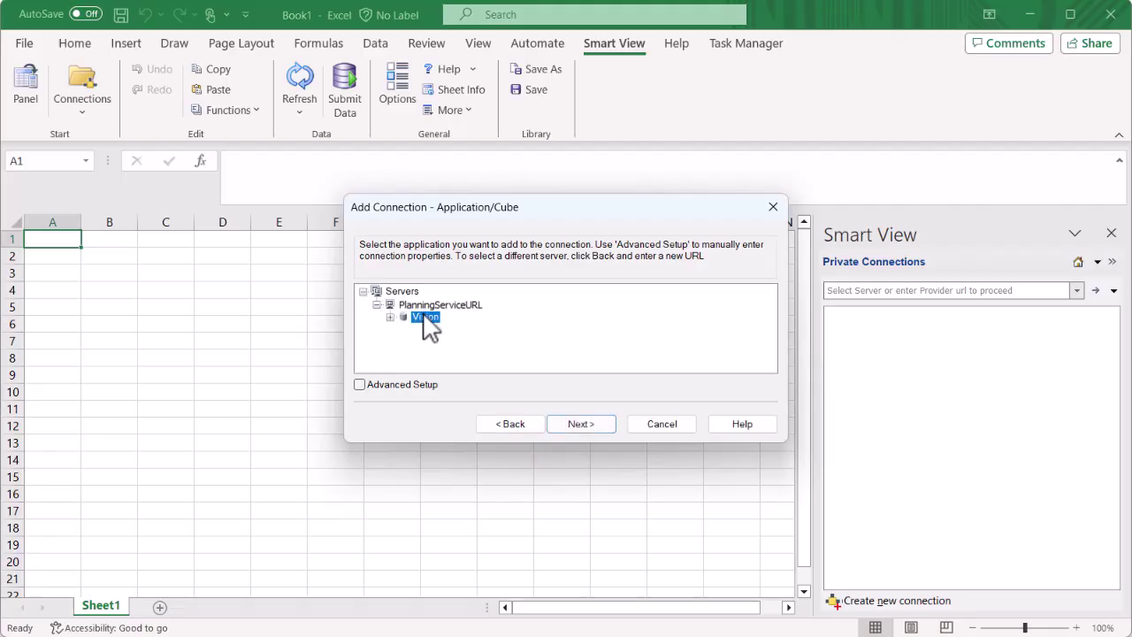
Step: Name the connection 'Vision-Planning', describe it as 'Vision application for planning', and finish
{"action": "left_click", "coordinate": [569, 422]}
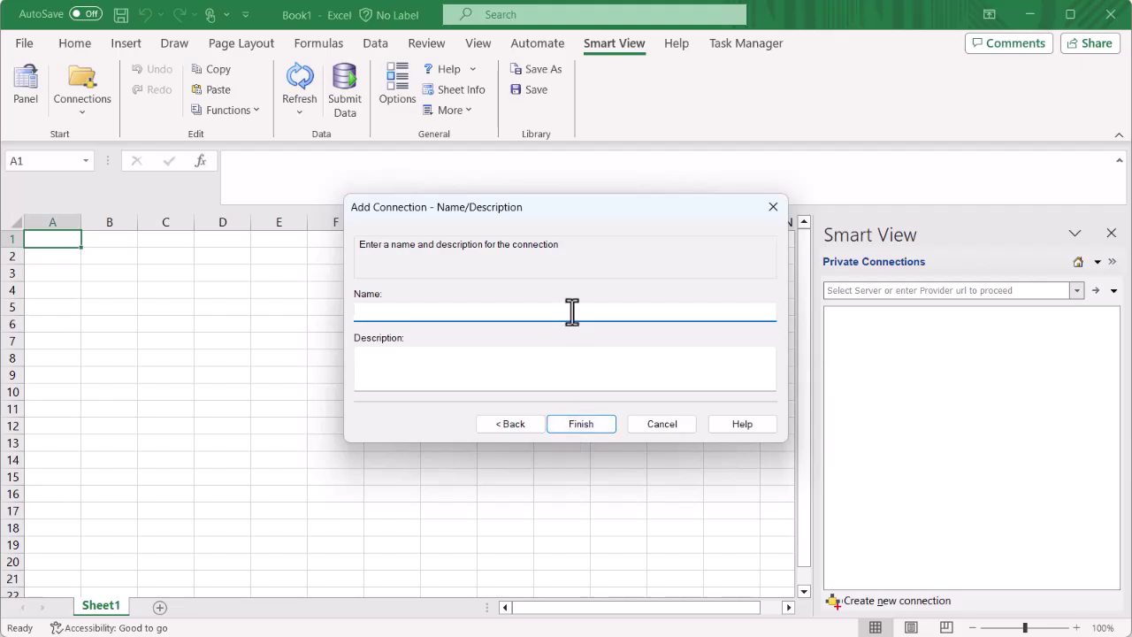
{"action": "type", "text": "Vision-Planning"}
{"action": "key", "text": "Tab"}
{"action": "type", "text": "Vision application for planning"}
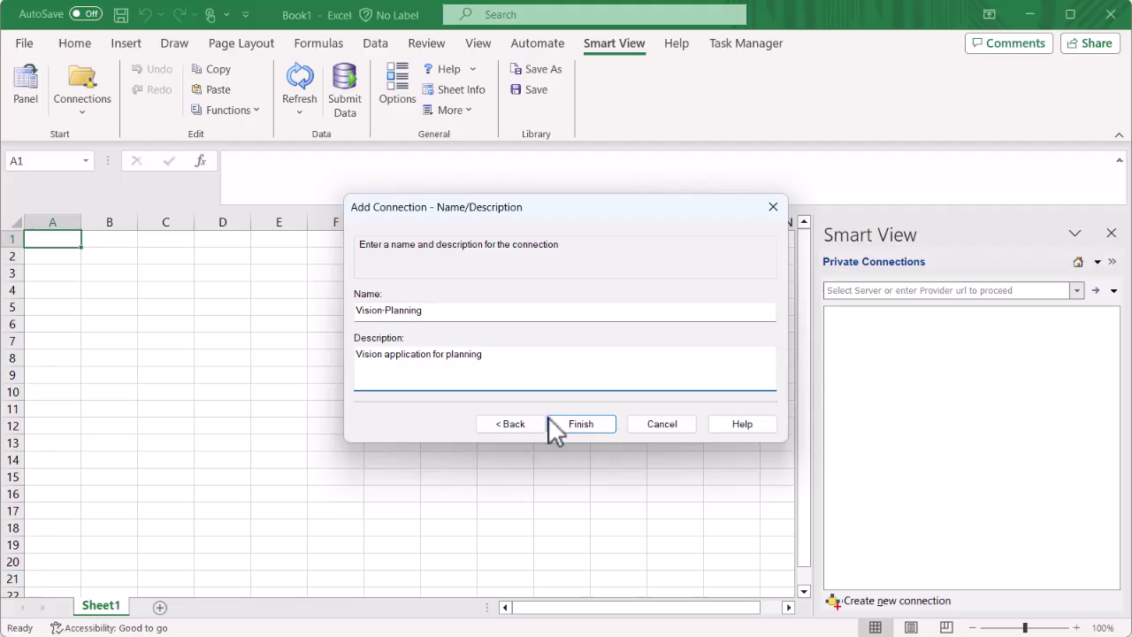
{"action": "left_click", "coordinate": [571, 422]}
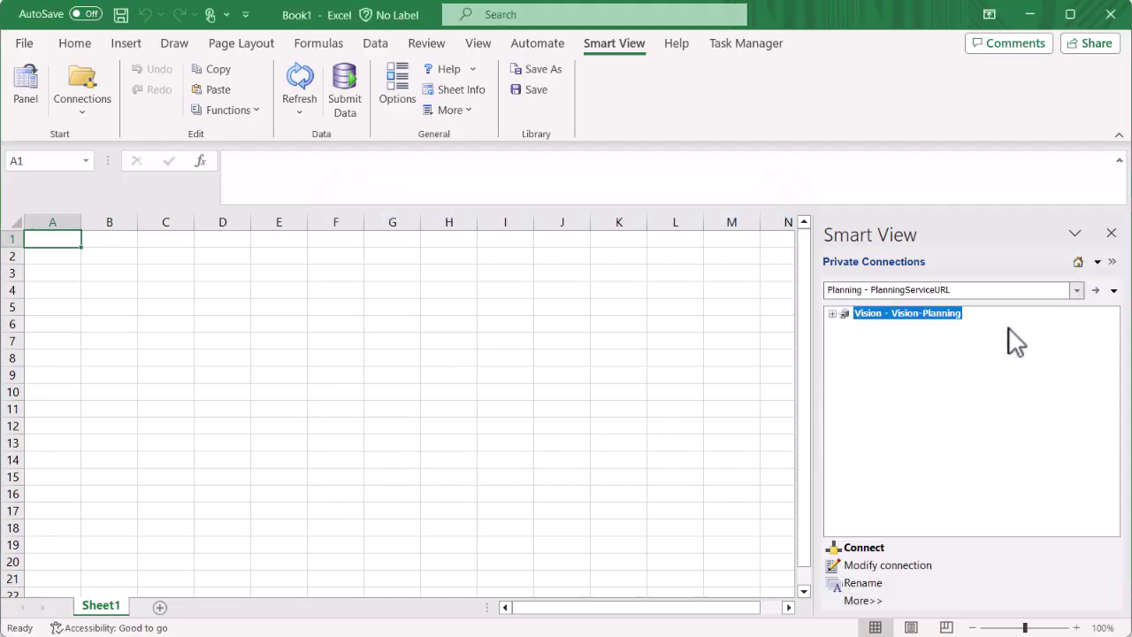
{"action": "left_click", "coordinate": [1077, 290]}
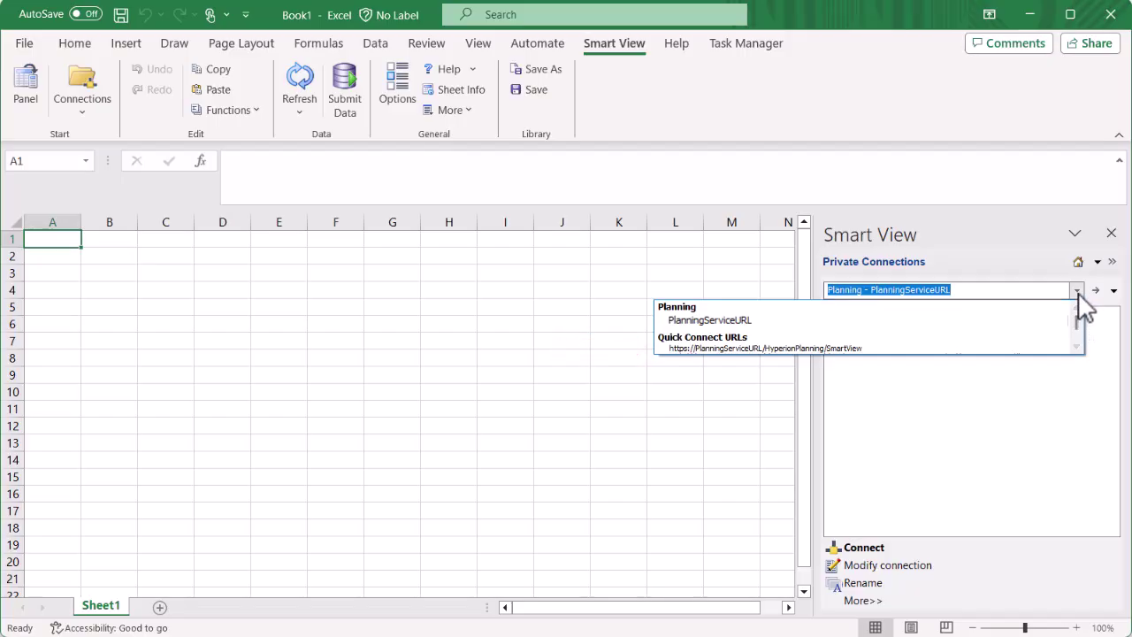
{"action": "left_click", "coordinate": [1078, 291]}
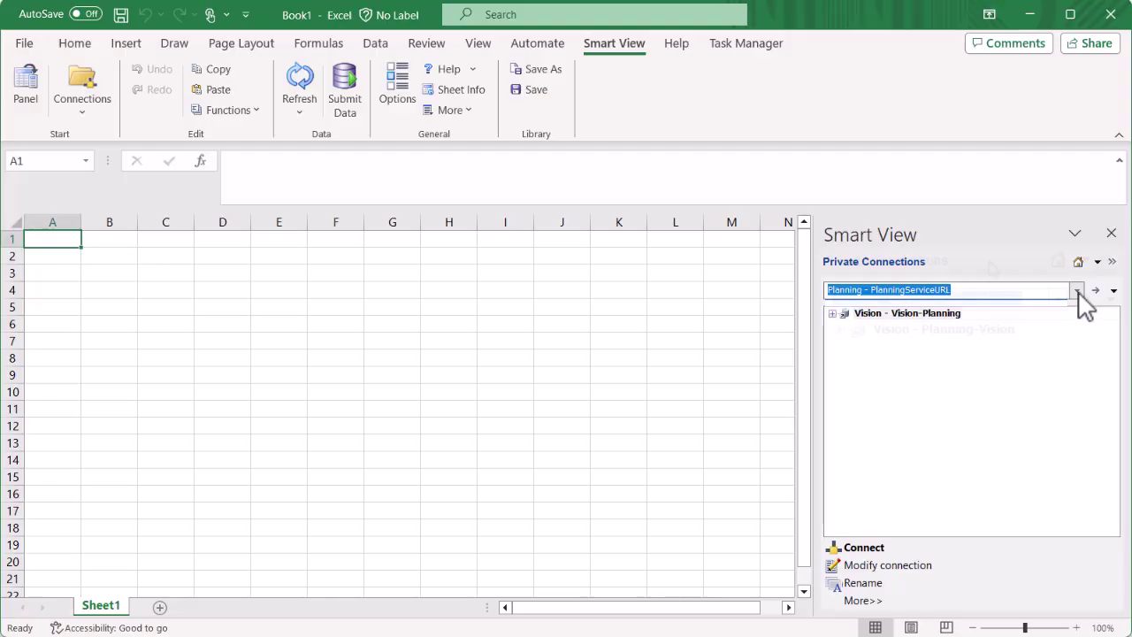
Step: Connect to the pasted Smart View server URL and expand EssbaseCluster-1 to reveal BksML30C
{"action": "type", "text": "https://PCMC"}
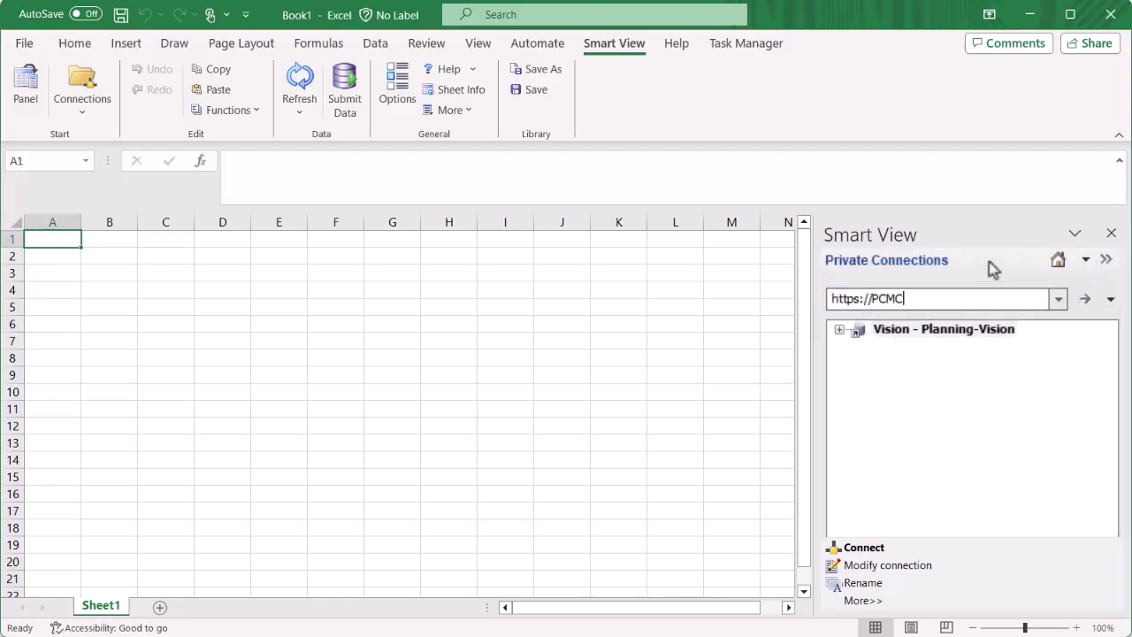
{"action": "type", "text": "serviceURL/aps/SmartView"}
{"action": "key", "text": "ctrl+a"}
{"action": "type", "text": "1.oraclecloud.com:12047/aps/SmartView"}
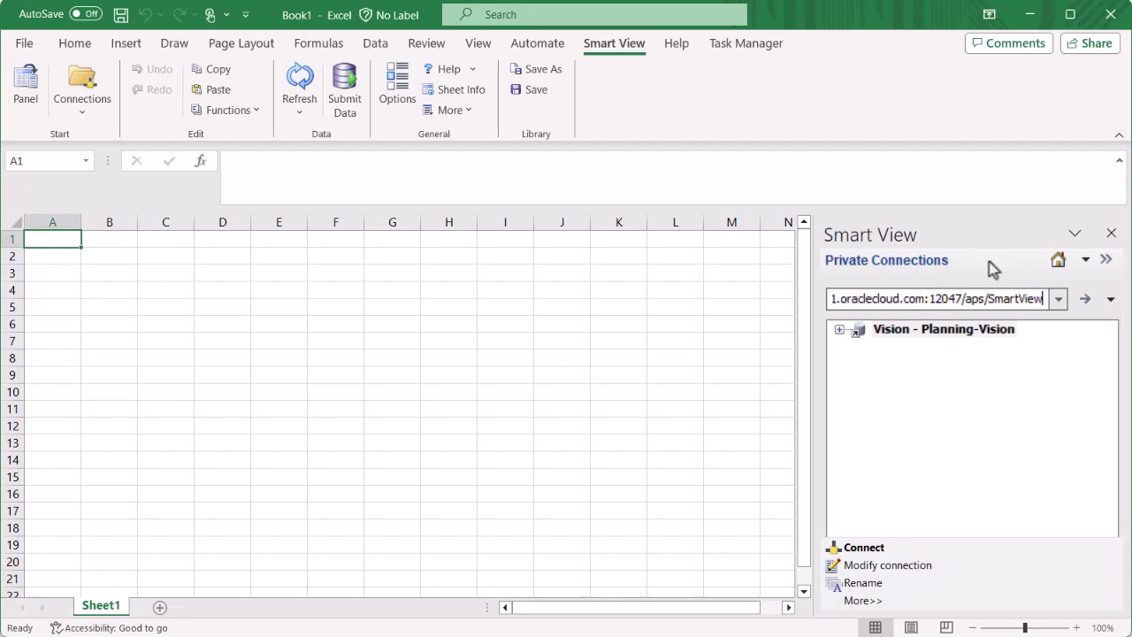
{"action": "left_click", "coordinate": [1085, 300]}
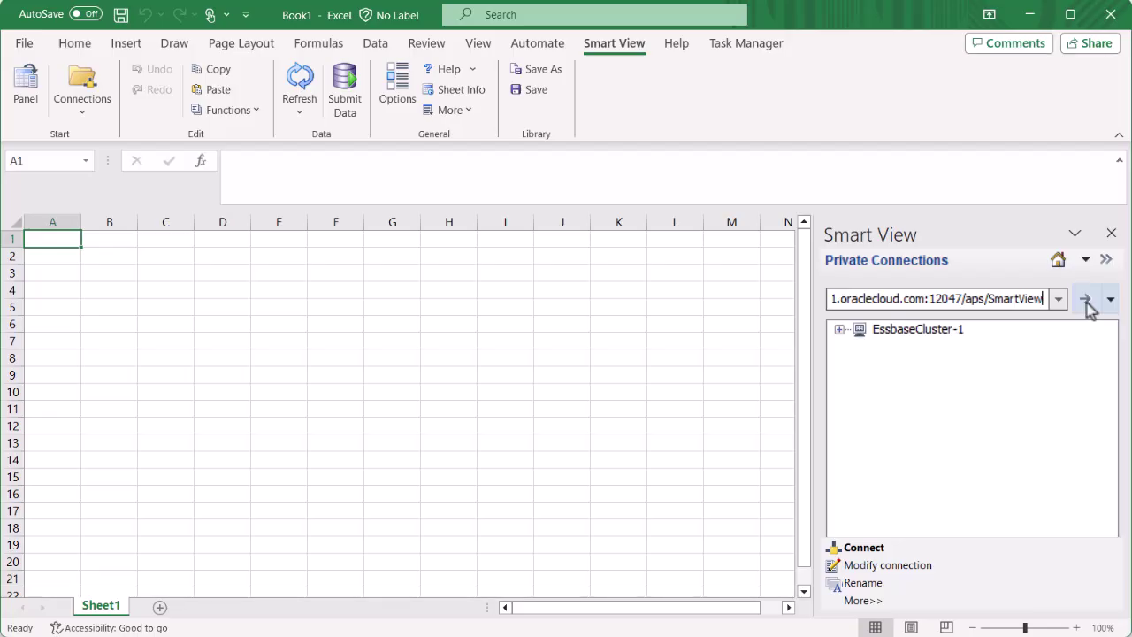
{"action": "left_click", "coordinate": [839, 329]}
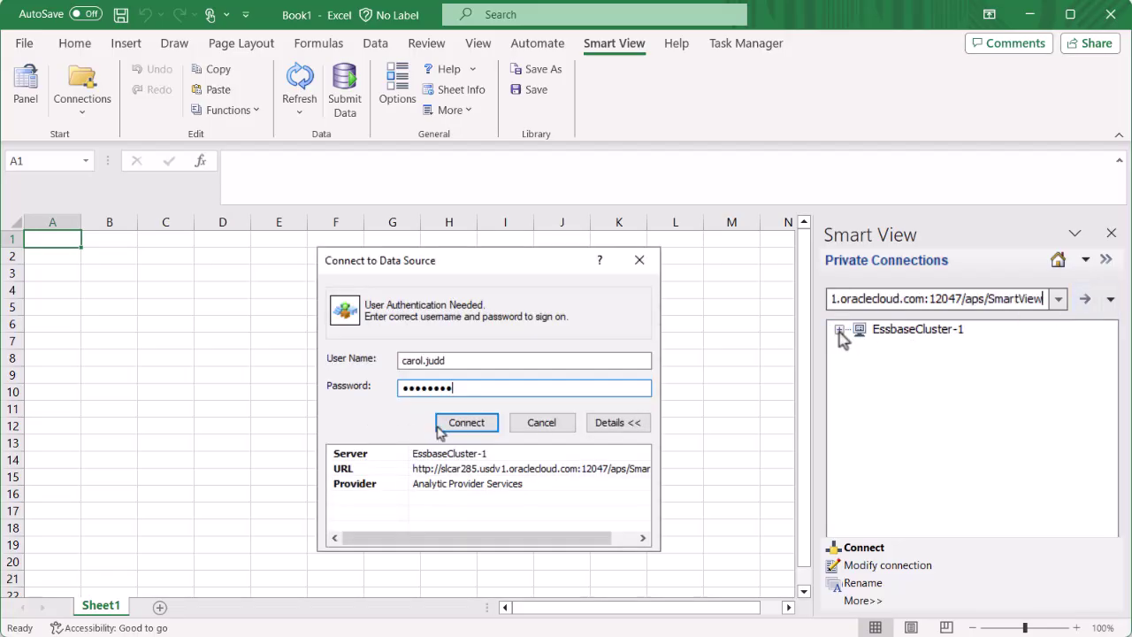
{"action": "left_click", "coordinate": [446, 425]}
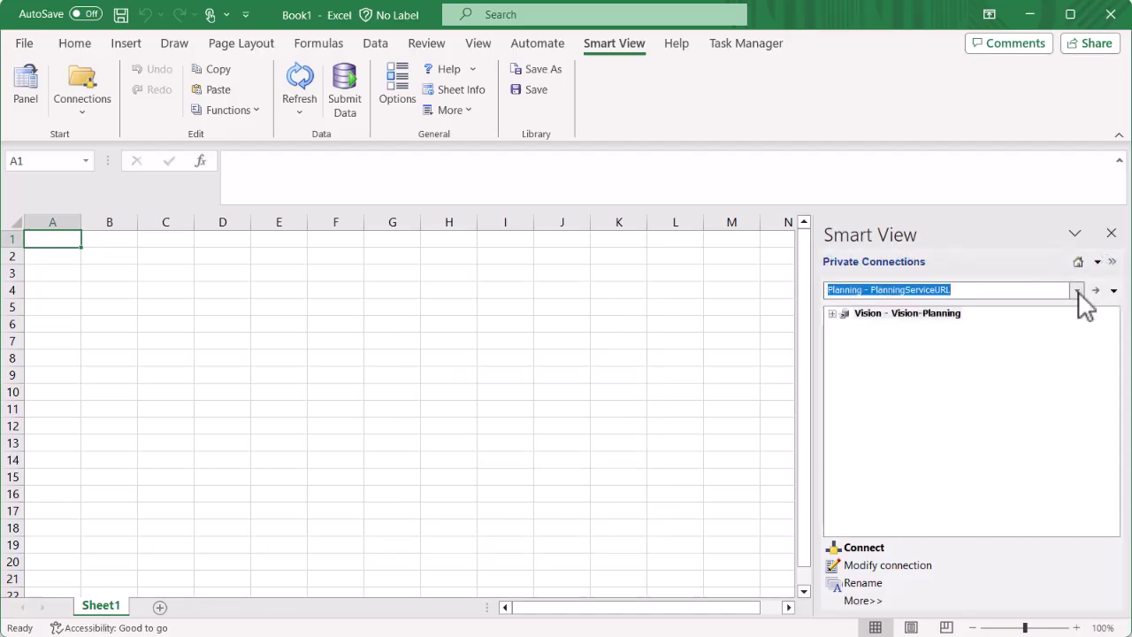
Step: Expand Vision - Vision-Planning and make it the worksheet's active connection
{"action": "left_click", "coordinate": [833, 313]}
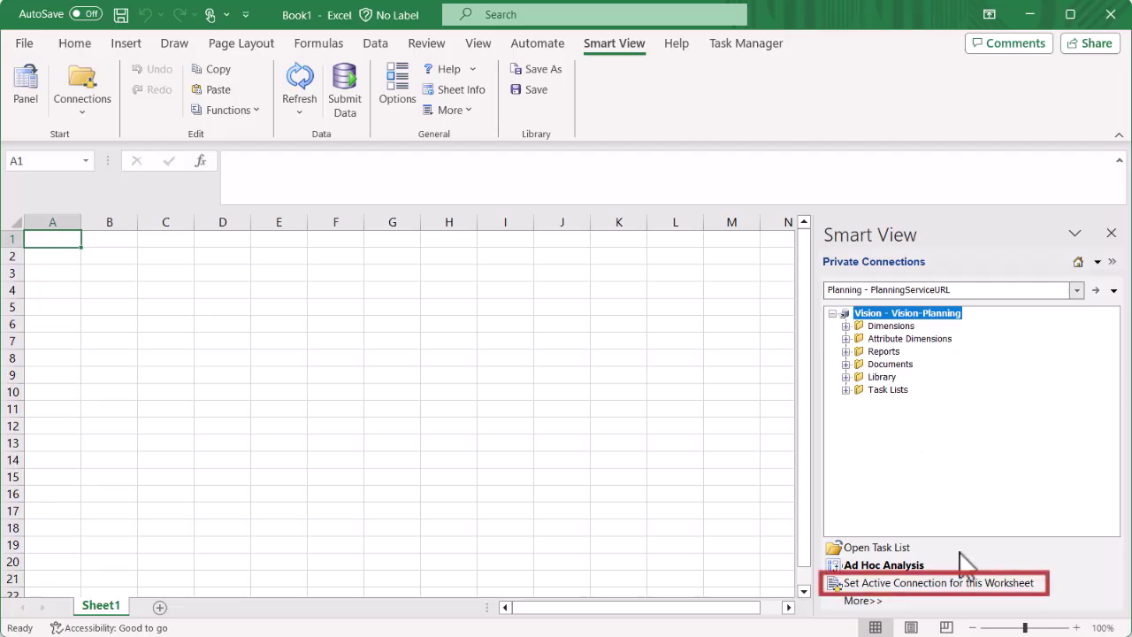
{"action": "left_click", "coordinate": [978, 585]}
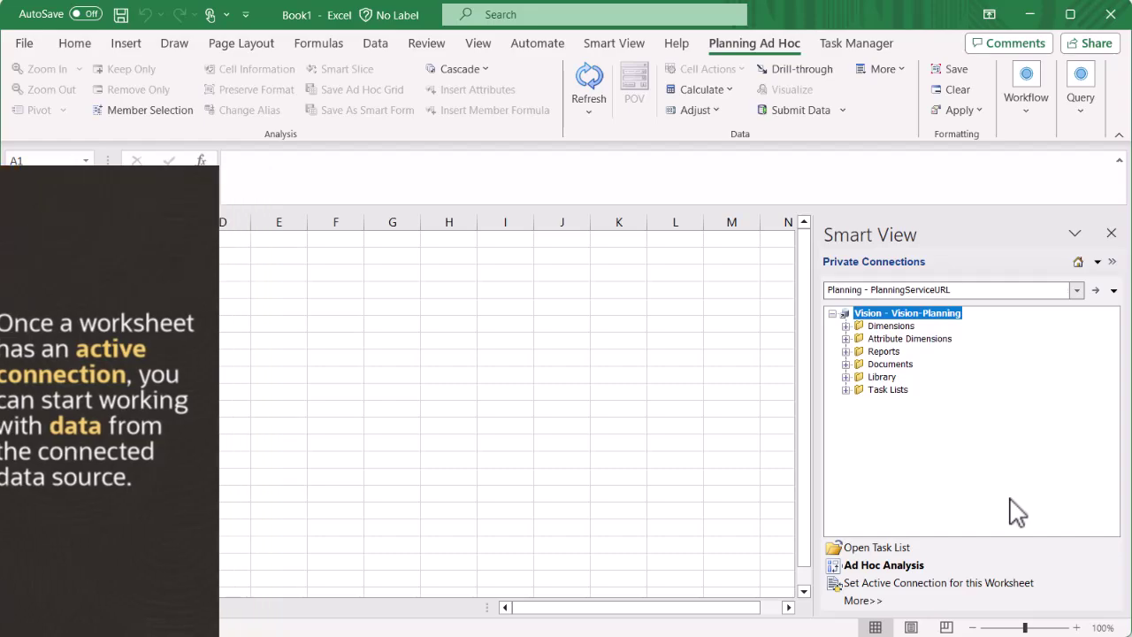
Step: Cancel the Ad Hoc plan type prompt and open the Actual vs Plan form from Library > Plan
{"action": "left_click", "coordinate": [914, 567]}
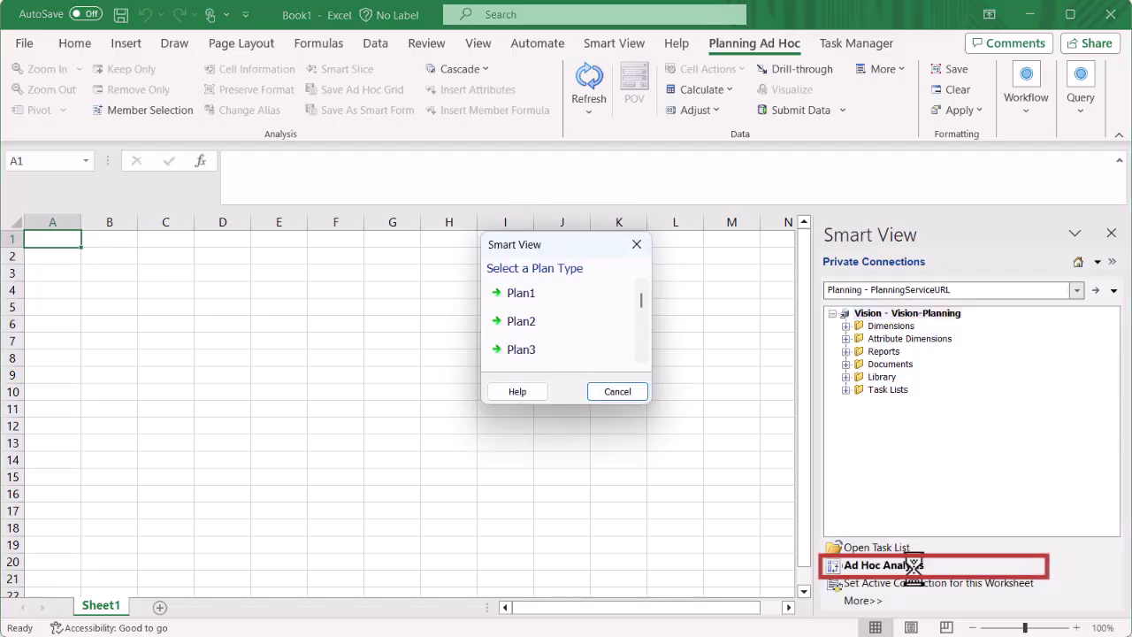
{"action": "left_click", "coordinate": [623, 393]}
{"action": "left_click", "coordinate": [846, 377]}
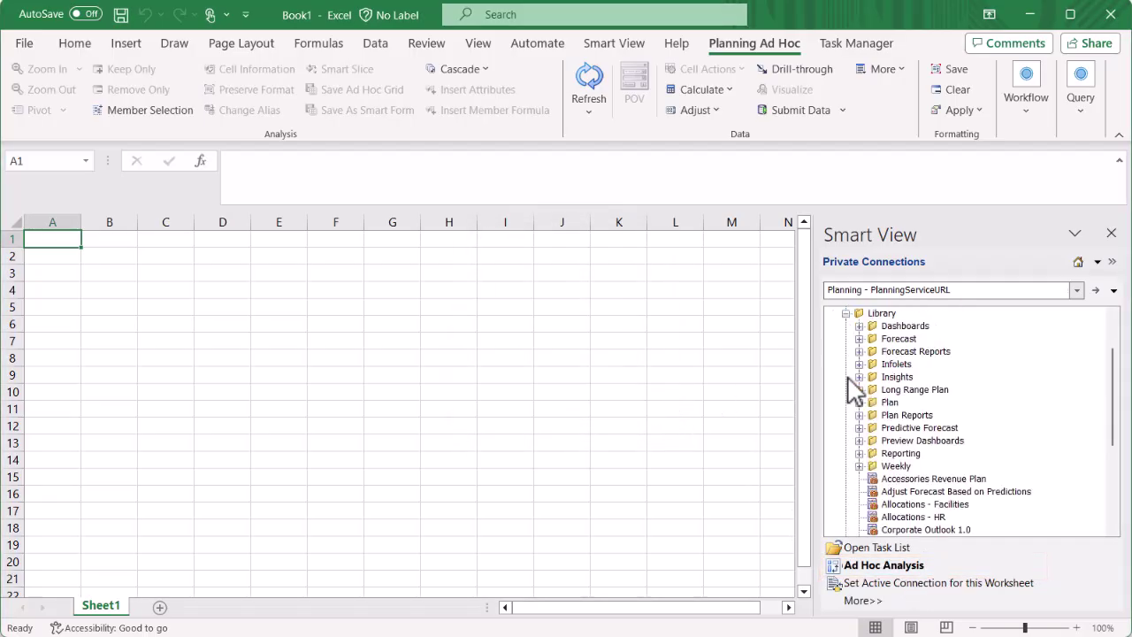
{"action": "scroll", "coordinate": [852, 386], "scroll_direction": "down", "scroll_amount": 2}
{"action": "left_click", "coordinate": [858, 313]}
{"action": "left_click", "coordinate": [910, 363]}
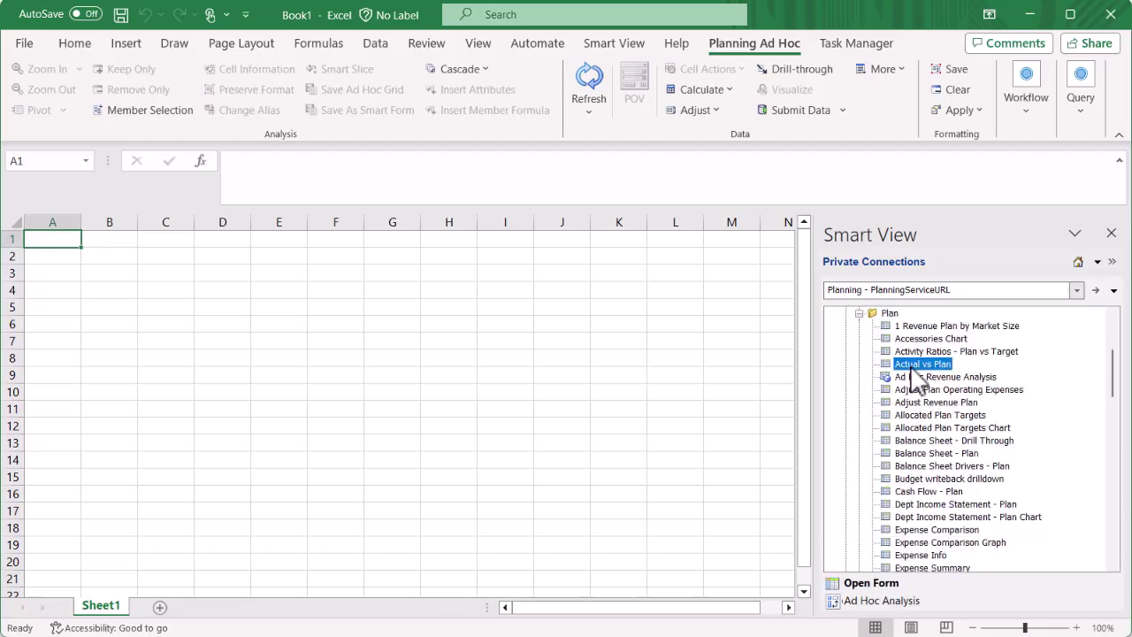
{"action": "left_click", "coordinate": [871, 582]}
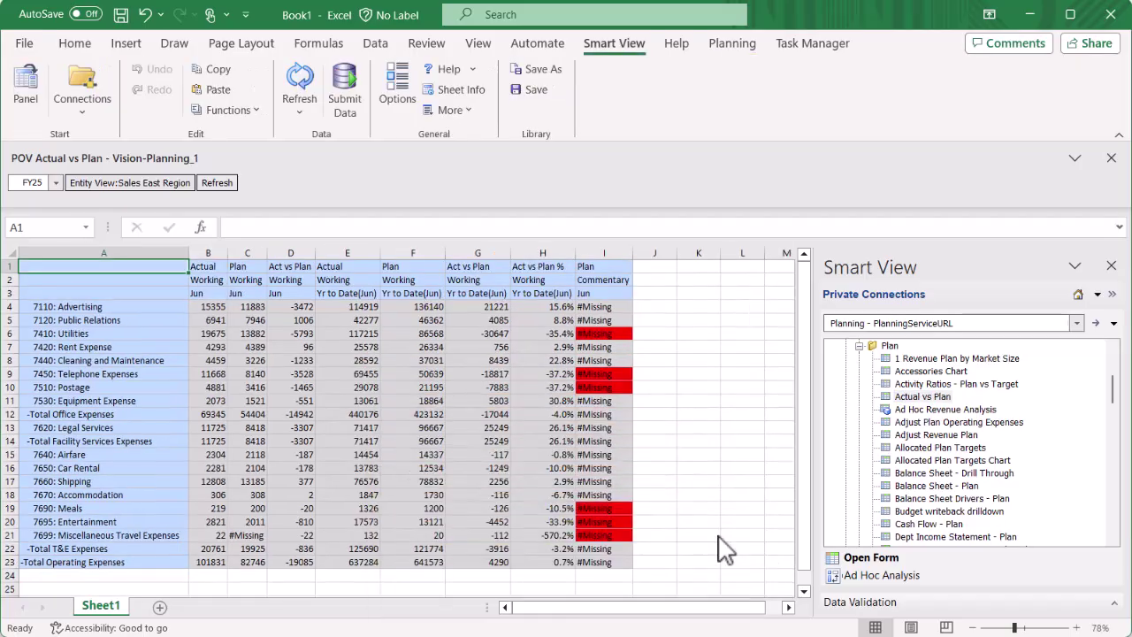
{"action": "left_click", "coordinate": [471, 92]}
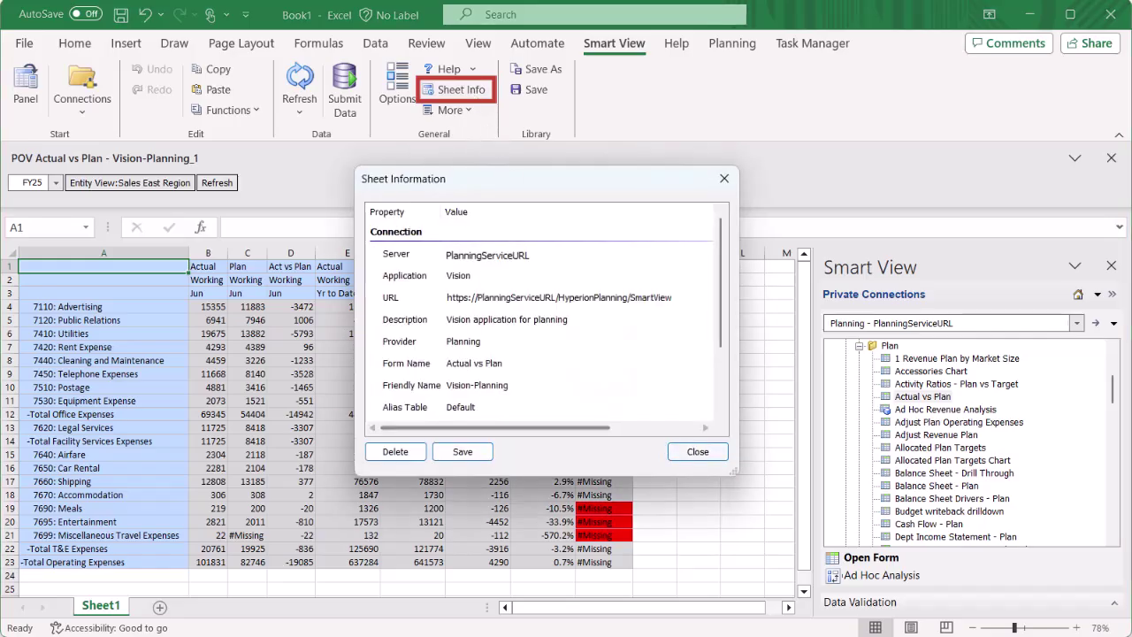
{"action": "left_click", "coordinate": [698, 452]}
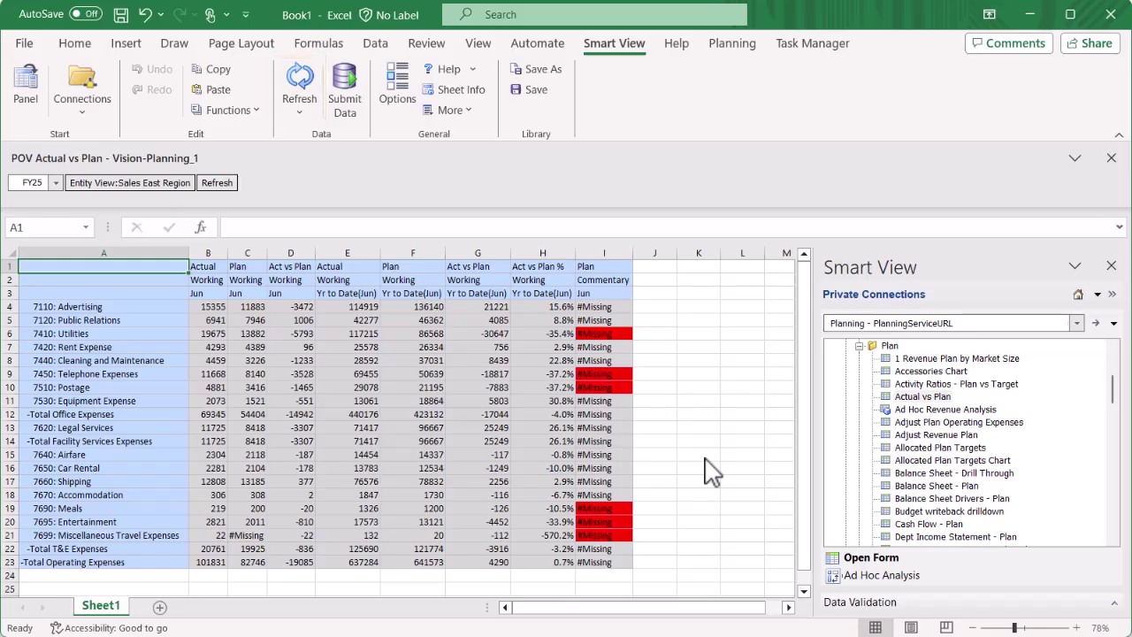
Step: Show the Extensions page of Smart View Options, listing Smart Query, Planning Admin and Task Manager
{"action": "left_click", "coordinate": [398, 85]}
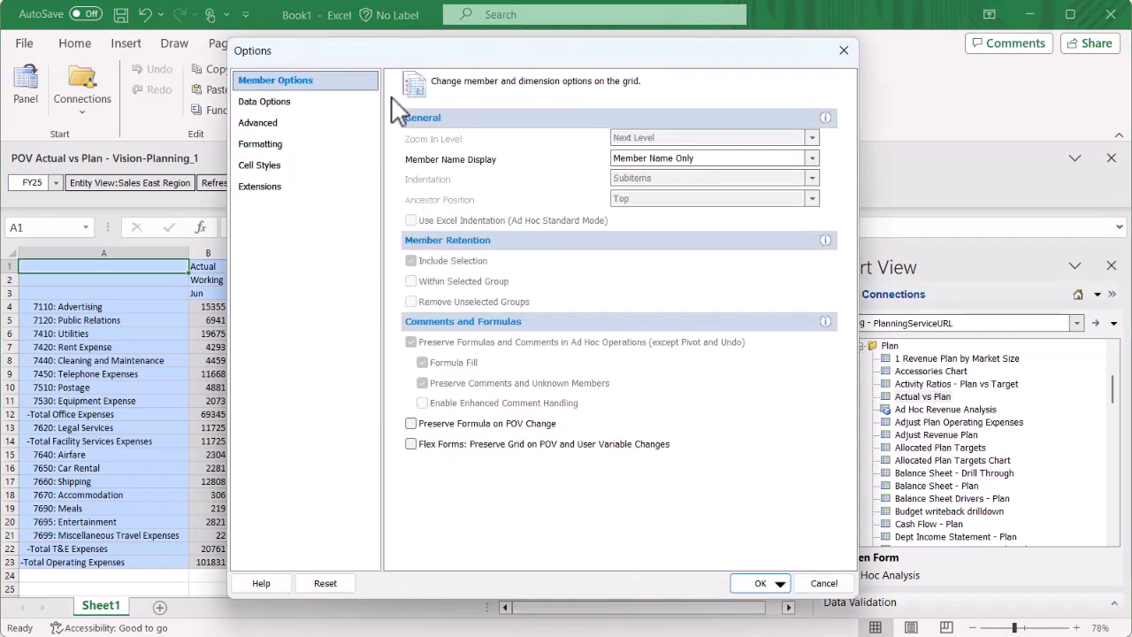
{"action": "left_click", "coordinate": [305, 198]}
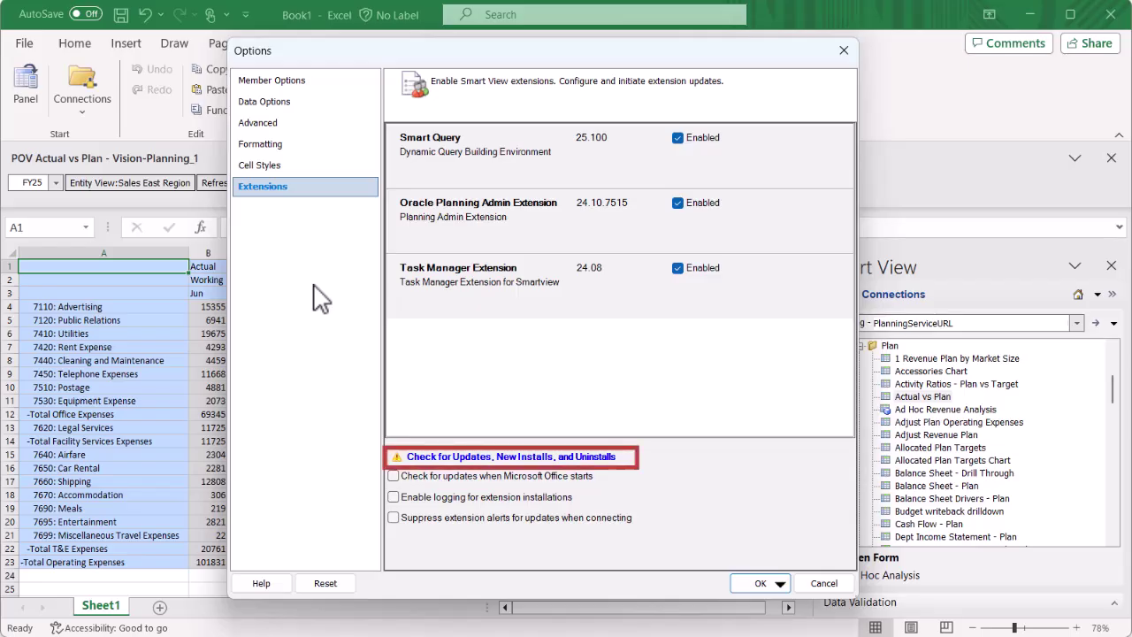
Step: Check for extension updates from Planning - PlanningServiceURL instead of EPM Shared Connection
{"action": "left_click", "coordinate": [452, 457]}
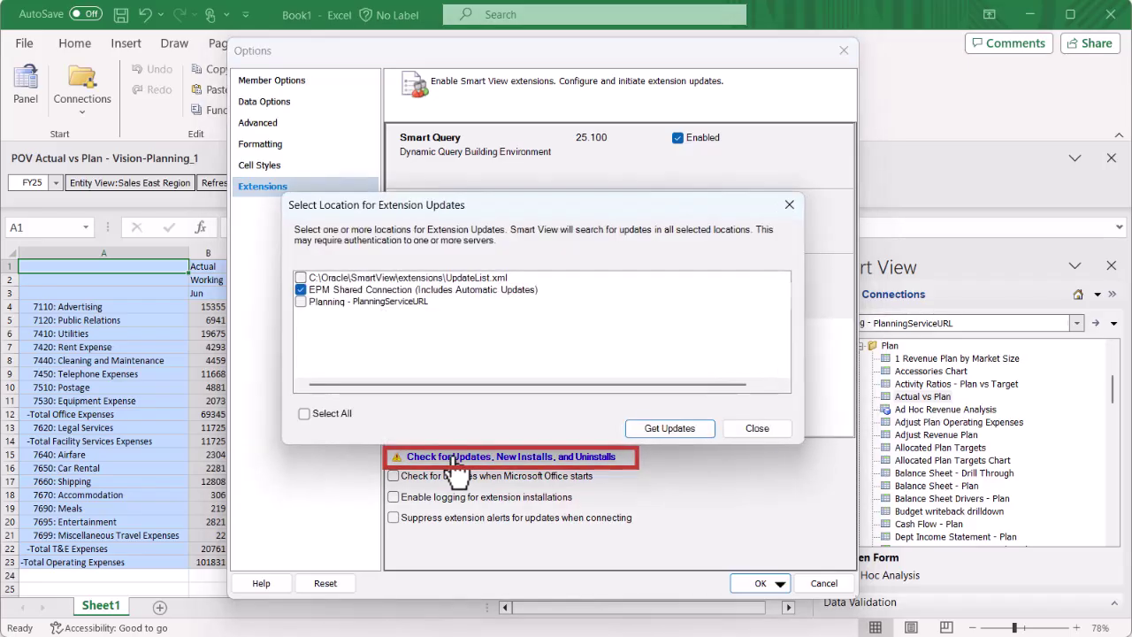
{"action": "left_click", "coordinate": [300, 291]}
{"action": "left_click", "coordinate": [301, 301]}
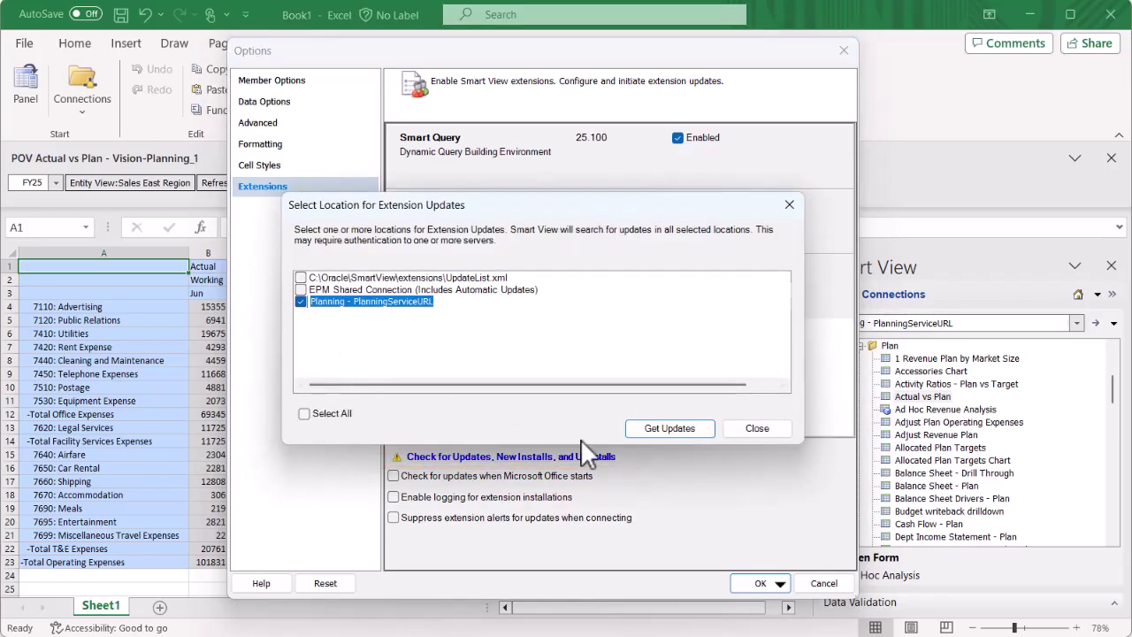
{"action": "left_click", "coordinate": [669, 431]}
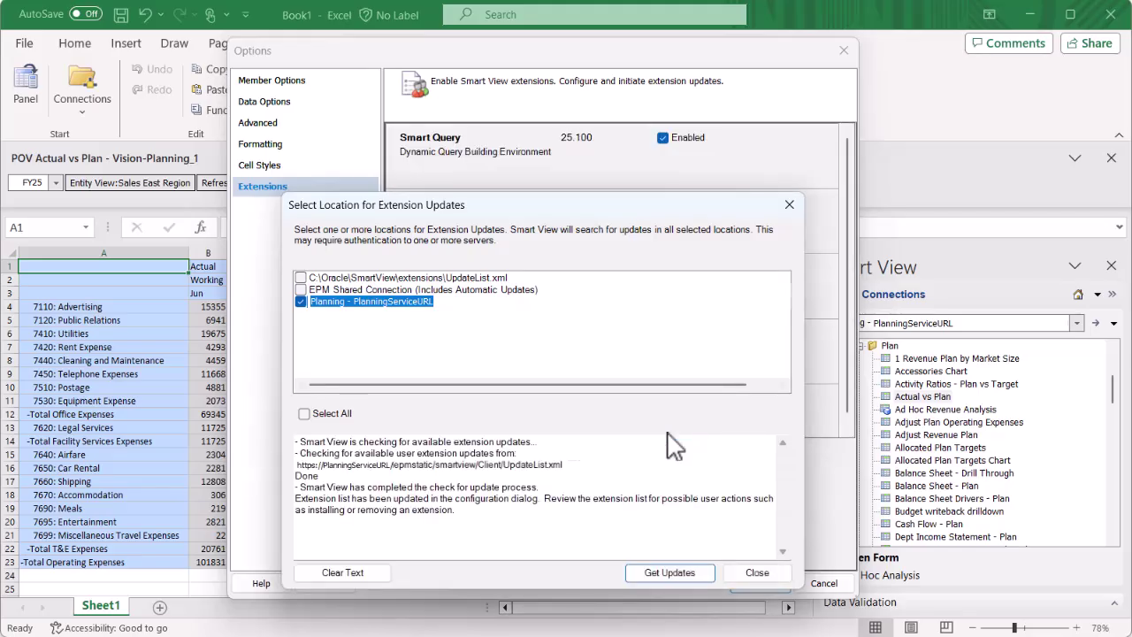
{"action": "left_click", "coordinate": [757, 573]}
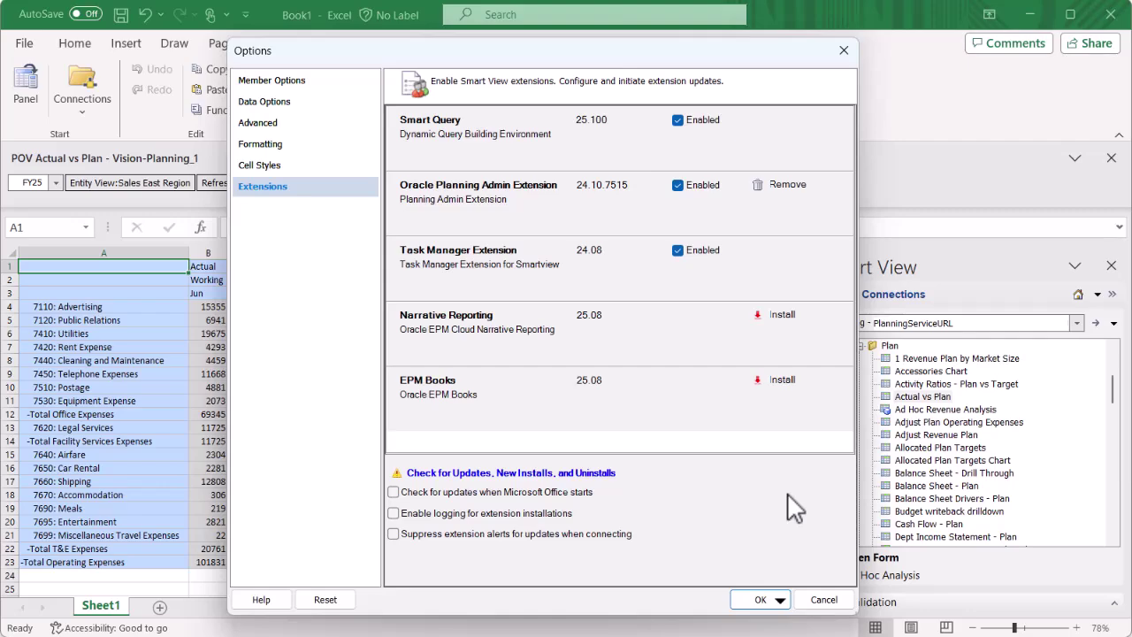